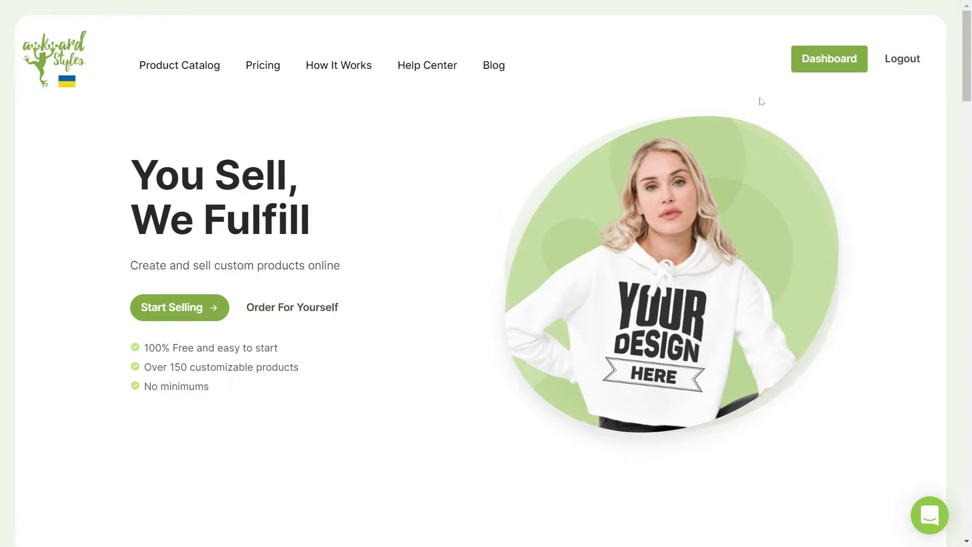
Step: Go to the account Dashboard, where all 6 setup steps show as completed
left_click(813, 59)
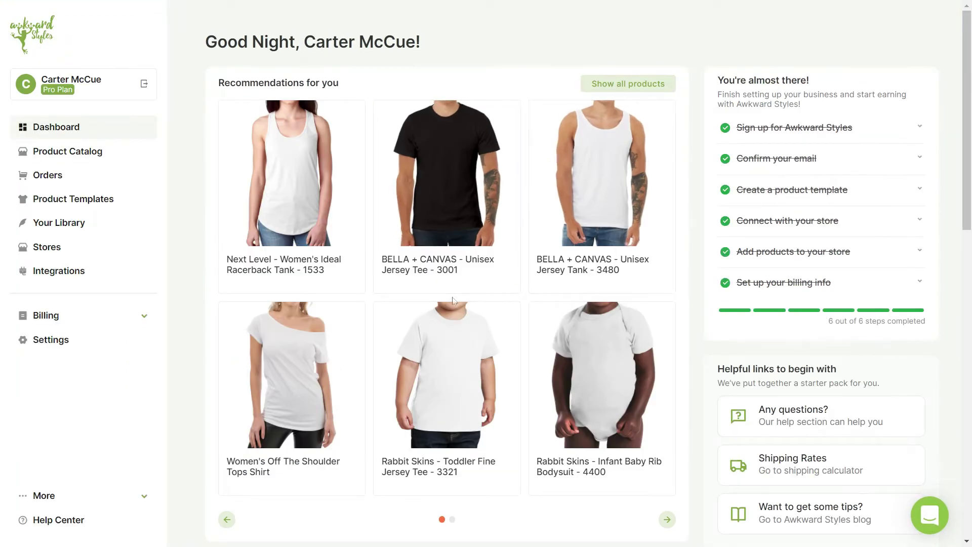
Step: Browse Product Catalog > Women's Clothing > Hoodies and open the Women's Crop Hoodie in the editor
left_click(80, 152)
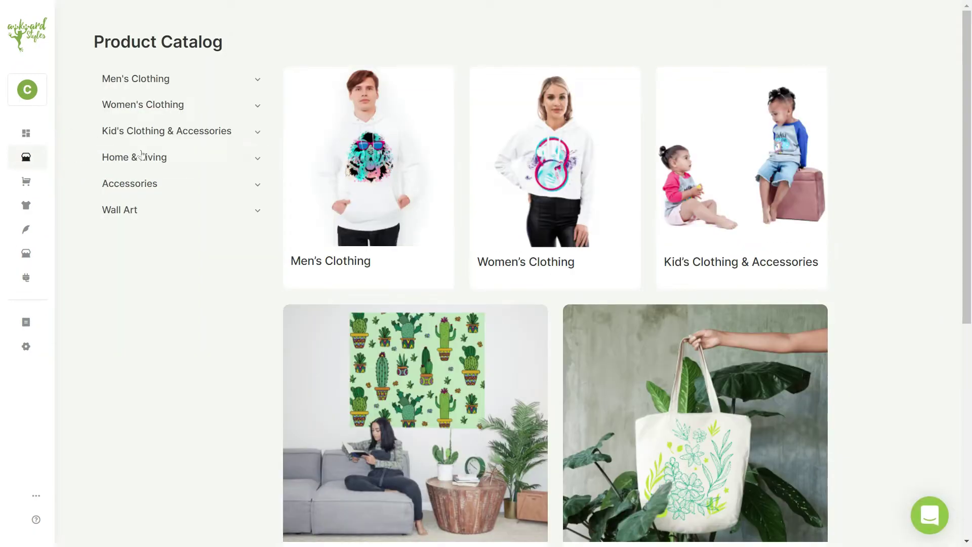
scroll(880, 149, "down", 7)
scroll(880, 150, "up", 7)
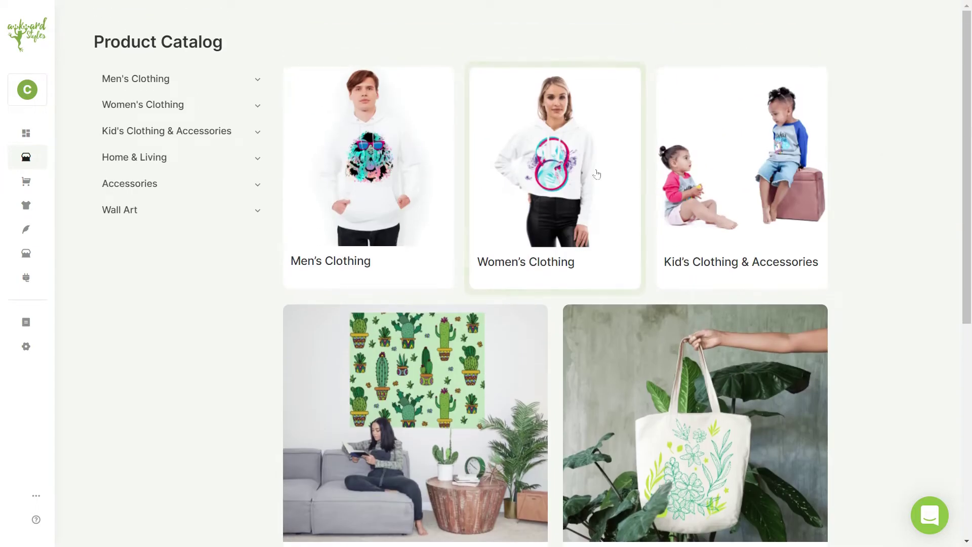
left_click(563, 178)
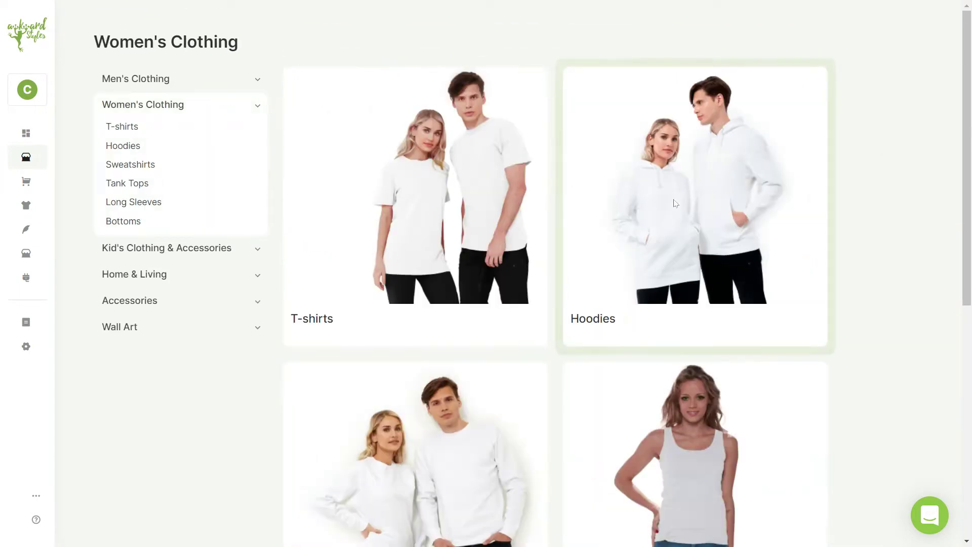
left_click(710, 207)
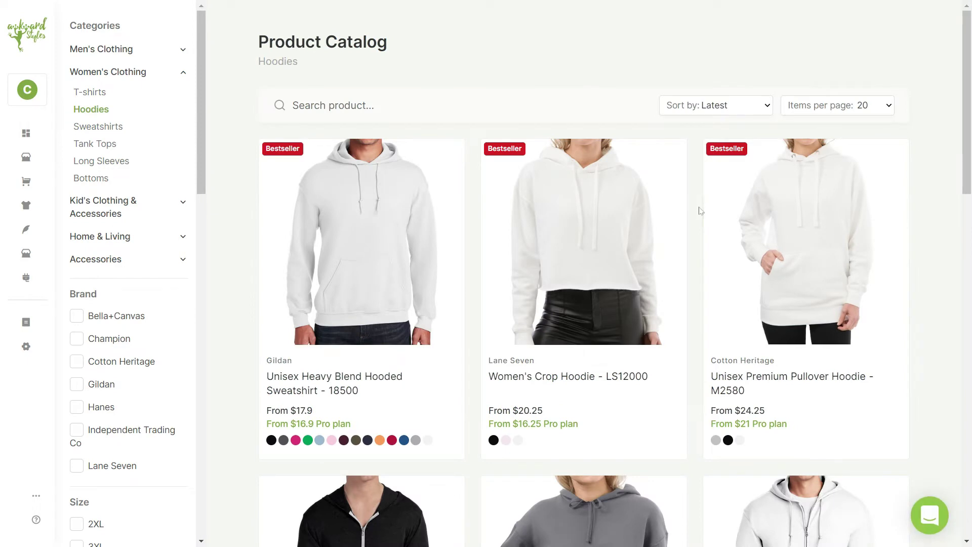
left_click(387, 103)
left_click(183, 50)
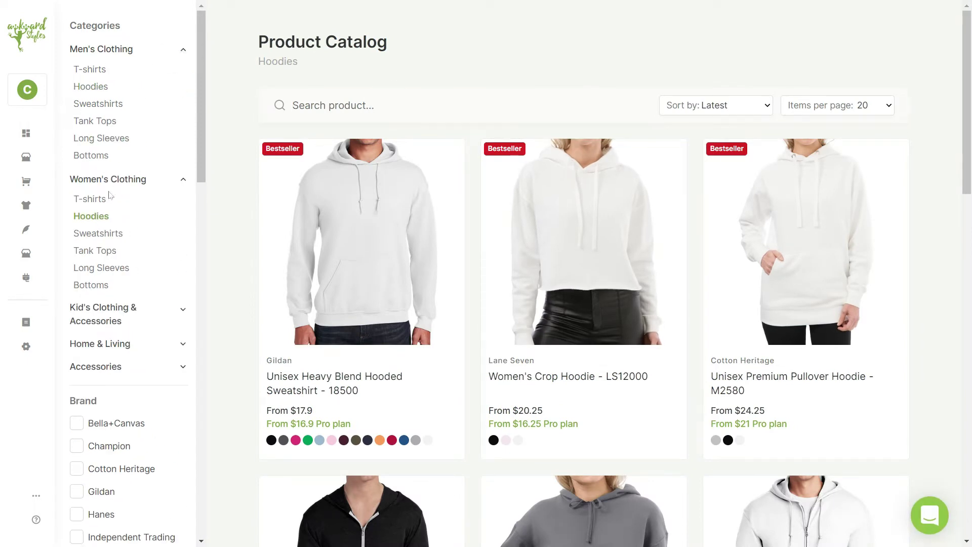
left_click(590, 245)
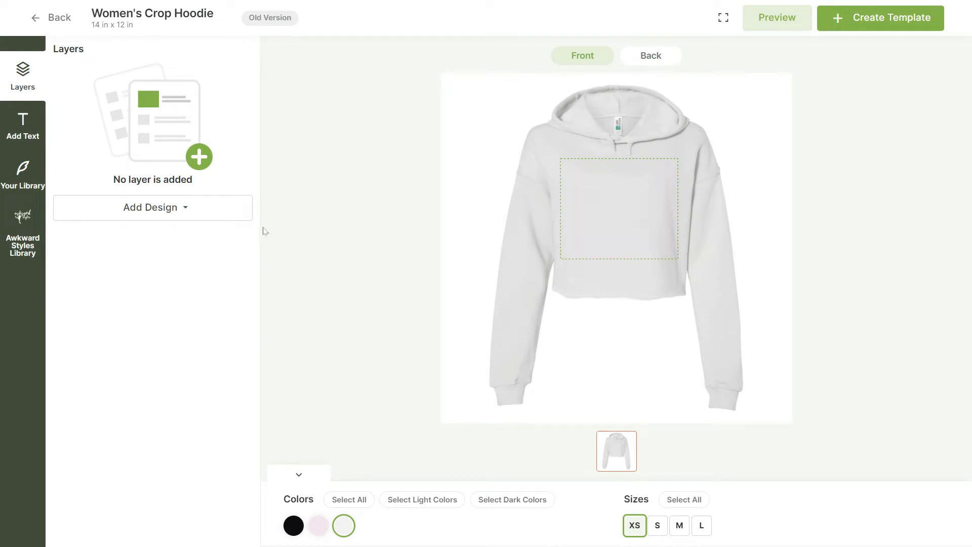
Step: Open the Awkward Styles Library filtered to Pets / animals and scroll to the flamingo designs
left_click(210, 210)
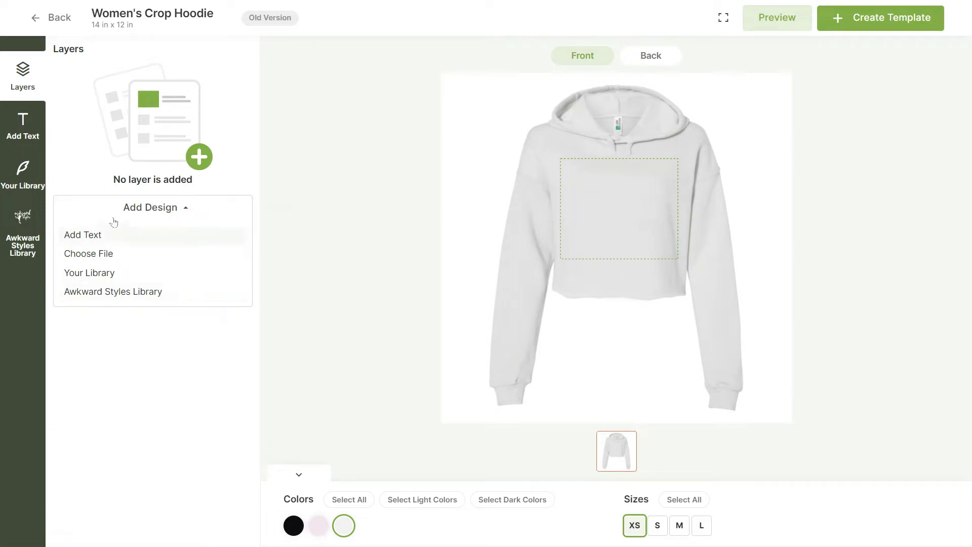
left_click(33, 174)
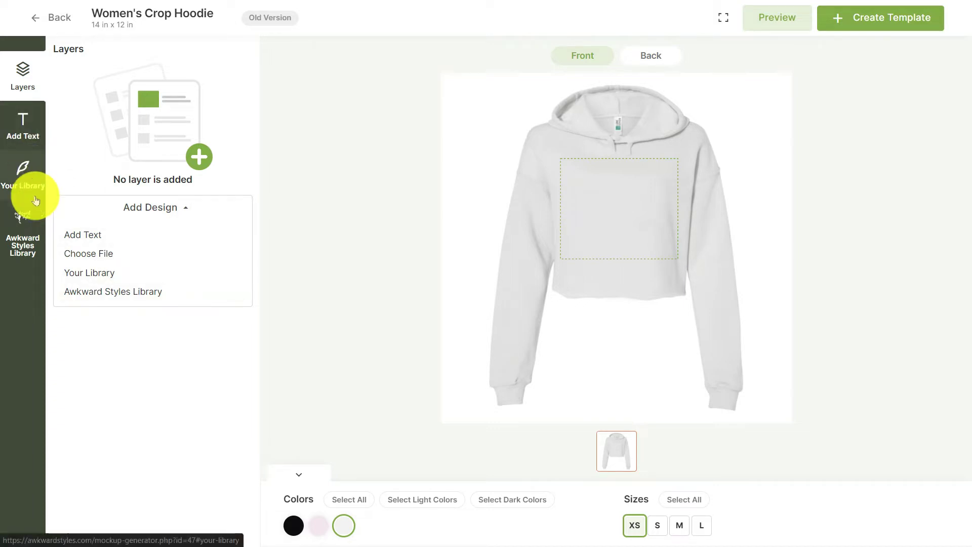
left_click(35, 226)
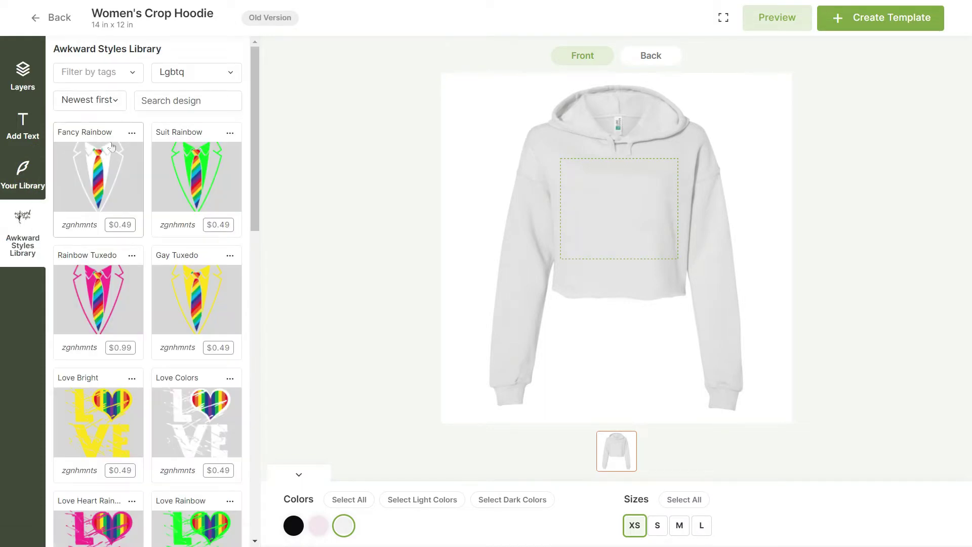
left_click(235, 74)
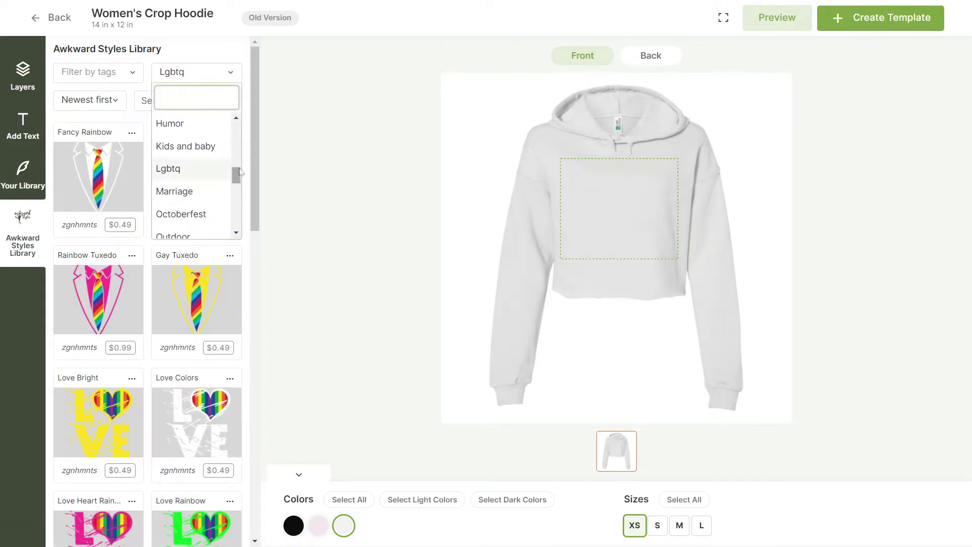
left_click_drag(237, 175, 240, 192)
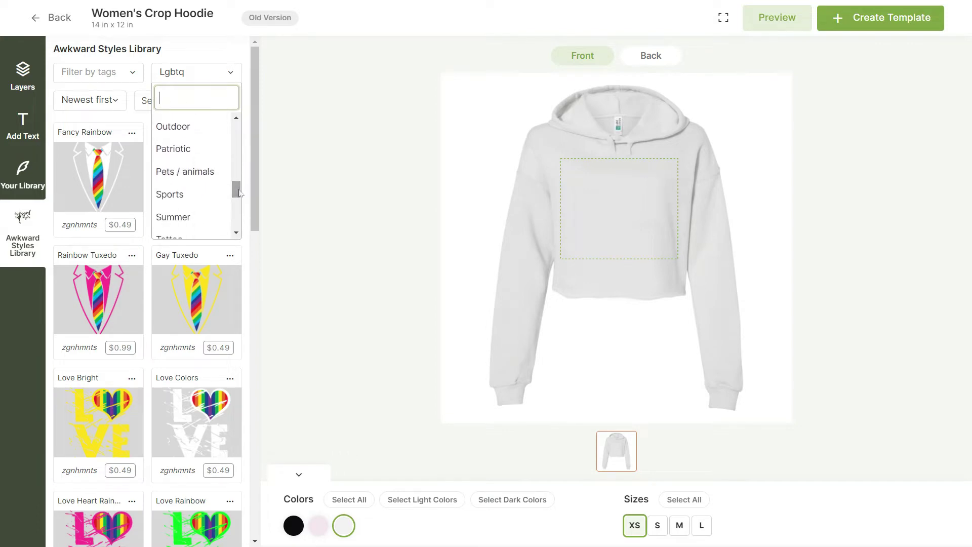
left_click(203, 174)
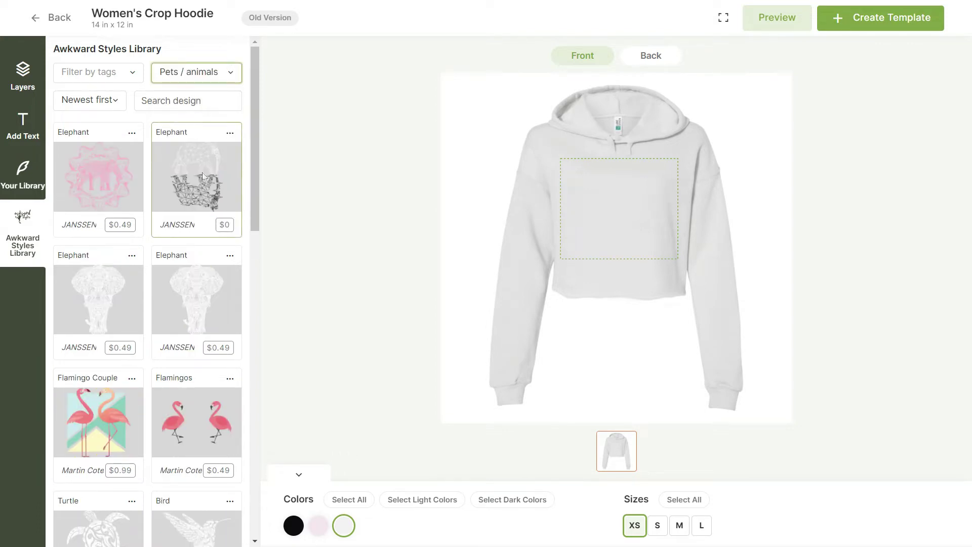
left_click_drag(258, 124, 269, 449)
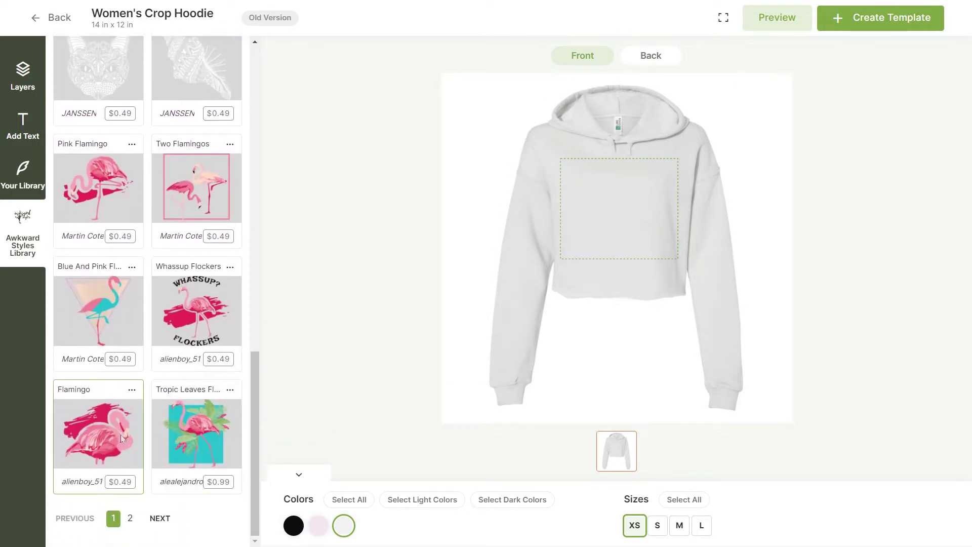
Step: Add the Flamingo design to the hoodie front and roughly resize, rotate and reposition it
left_click(121, 437)
left_click_drag(653, 242, 636, 232)
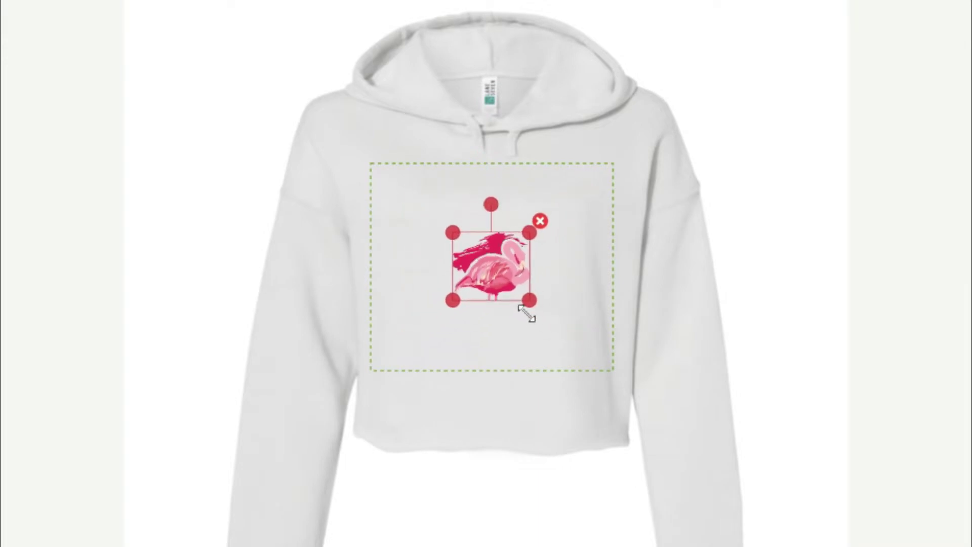
left_click_drag(526, 313, 563, 331)
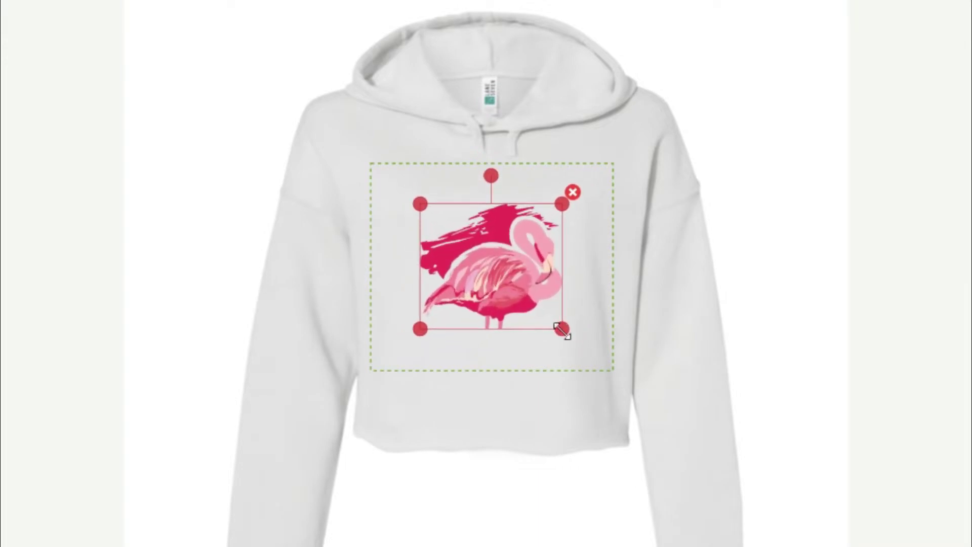
left_click_drag(491, 176, 527, 181)
left_click_drag(513, 254, 561, 225)
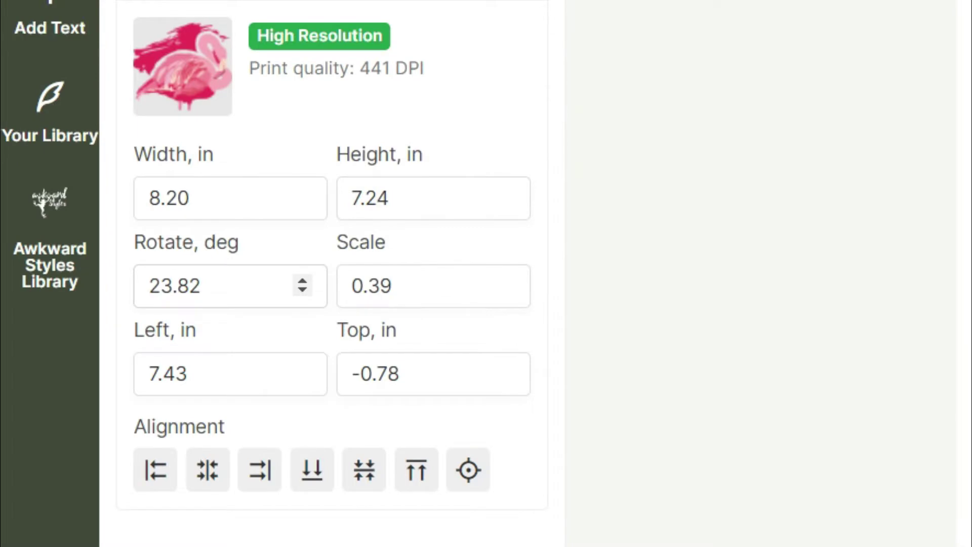
Step: Reset the flamingo's rotation to 0 and centre it at Left 2.90 in, Top 2.38 in
left_click_drag(172, 286, 281, 282)
key("BackSpace")
key("BackSpace")
key("BackSpace")
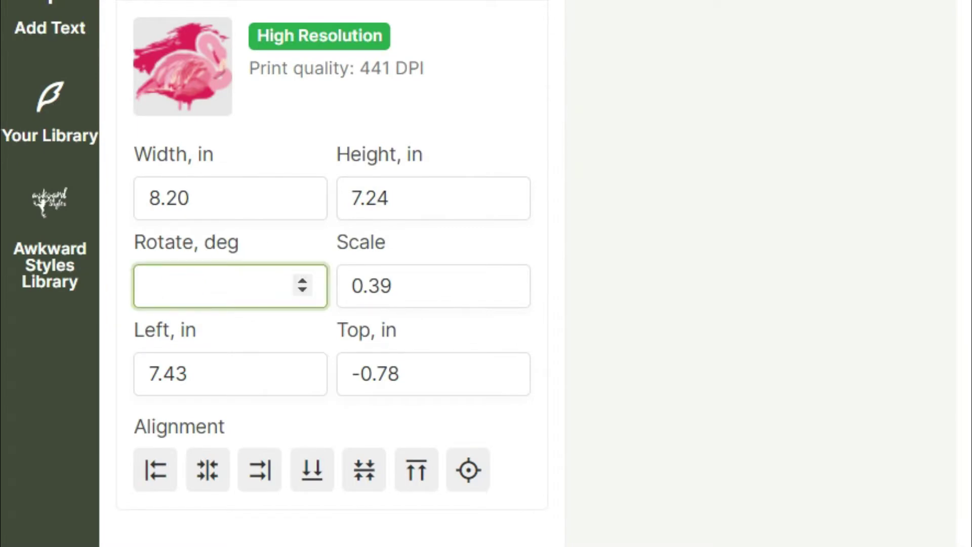
type("0")
key("Return")
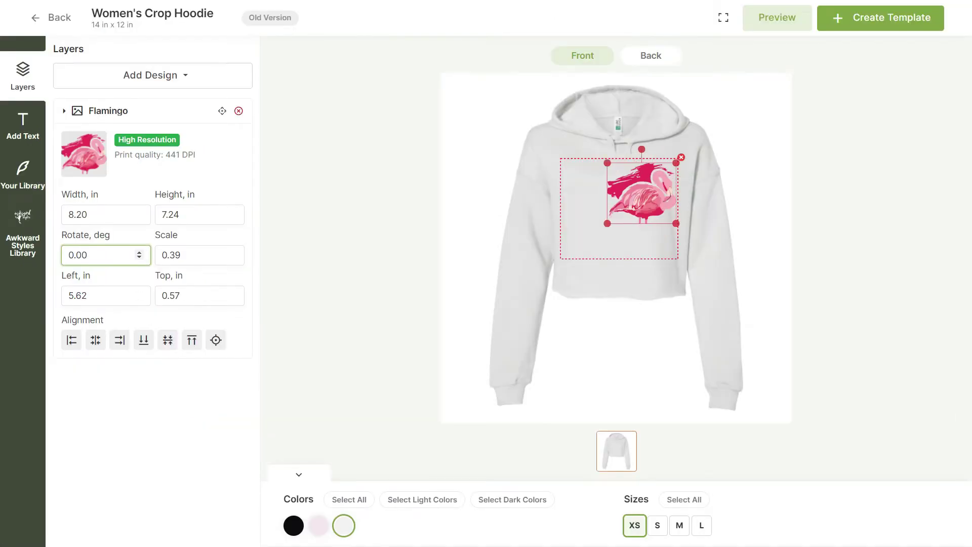
left_click(95, 340)
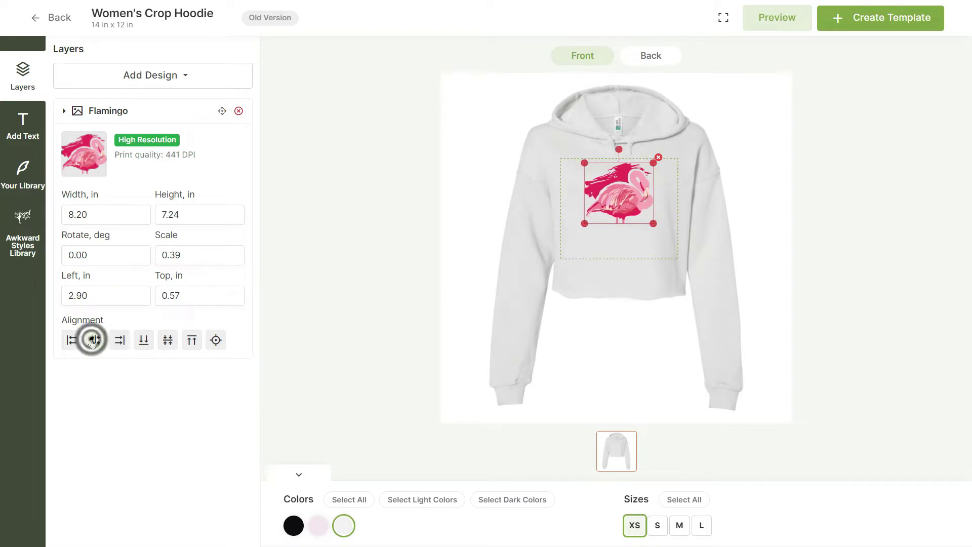
left_click(168, 341)
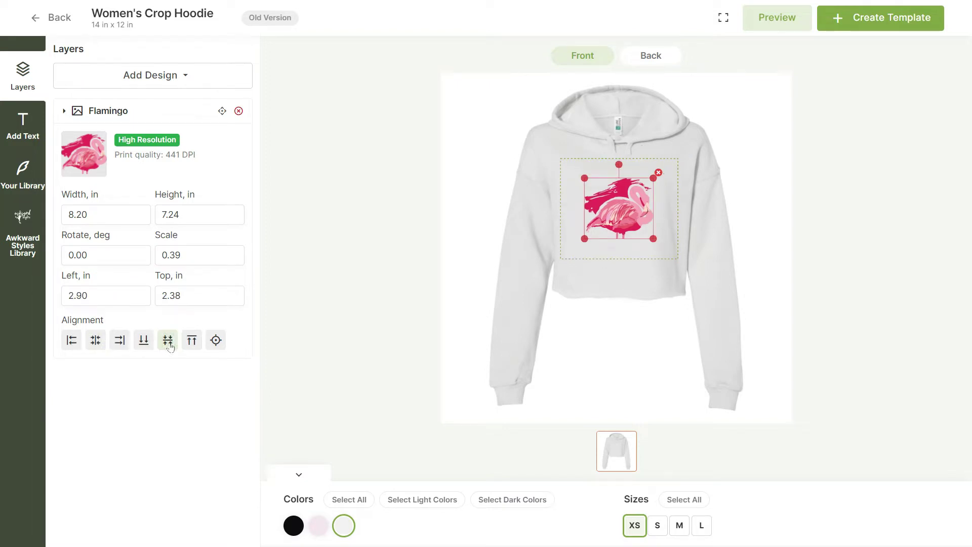
left_click(31, 128)
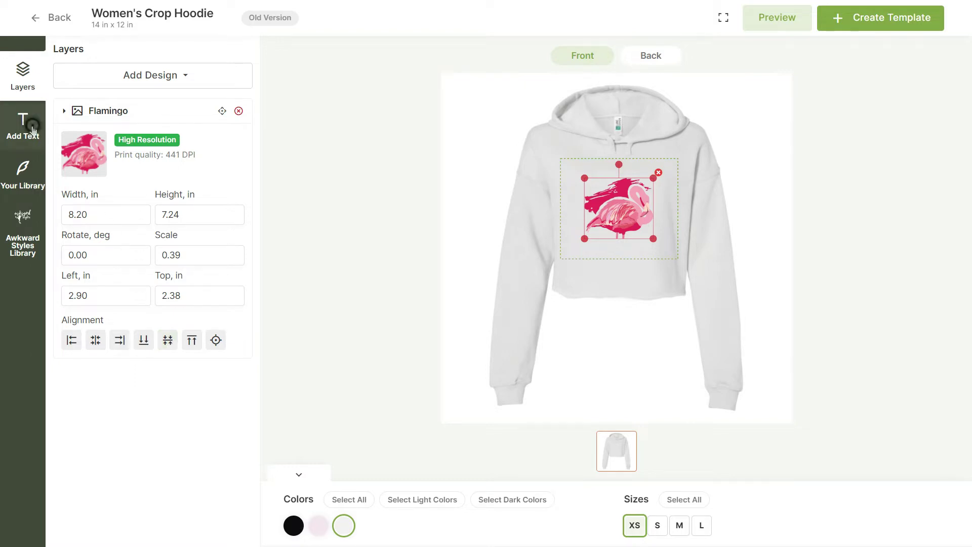
Step: Replace the placeholder Hello! with 'pink season' and set its font to Alfa Slab
triple_click(62, 191)
key("BackSpace")
type("pink season")
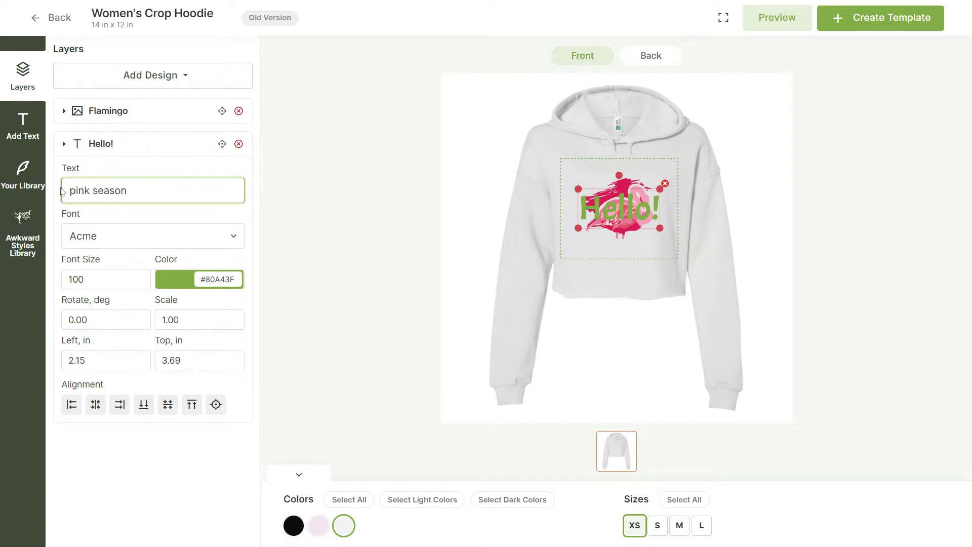
left_click(234, 237)
mouse_move(239, 310)
left_mouse_down()
mouse_move(239, 337)
mouse_move(242, 291)
left_mouse_up()
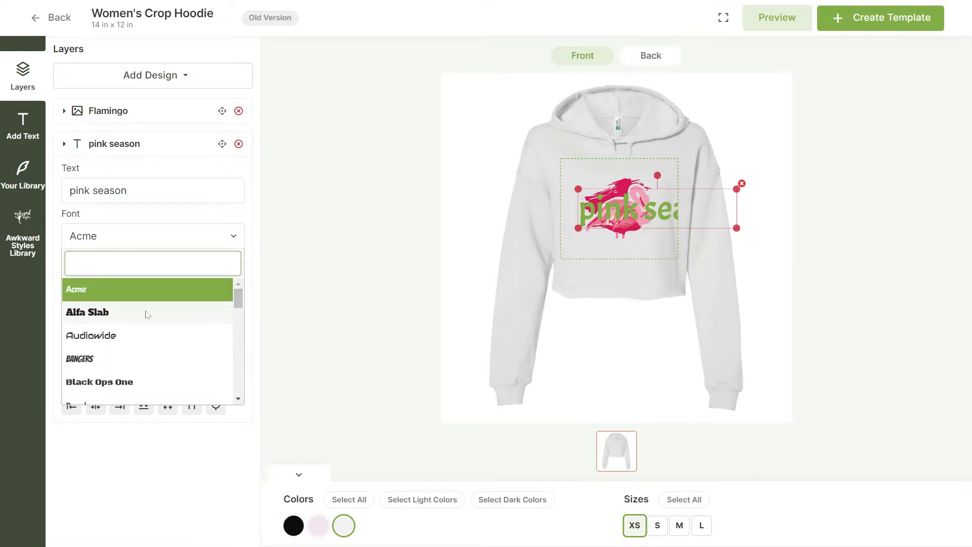
left_click(117, 314)
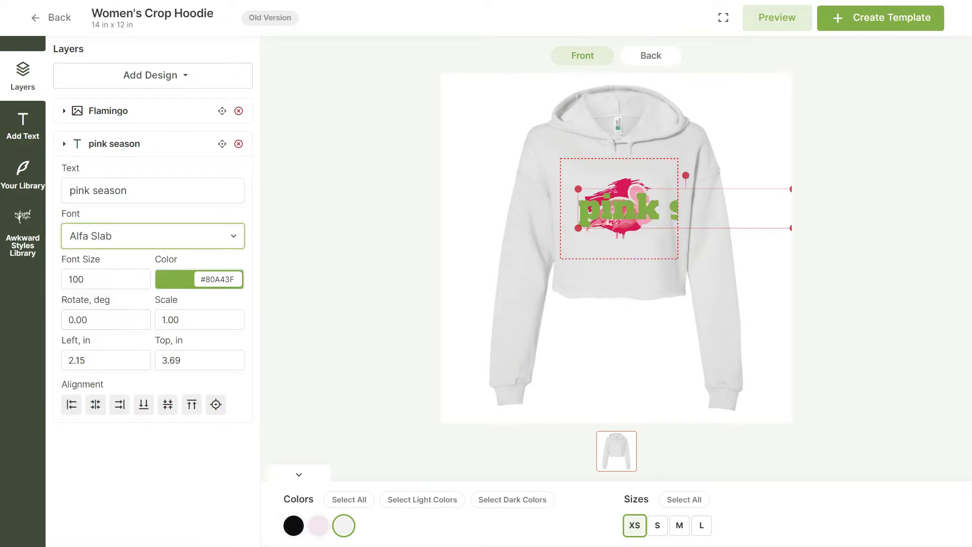
Step: Colour the pink season text red, #DB0D32
left_click(174, 279)
left_click_drag(195, 389, 262, 389)
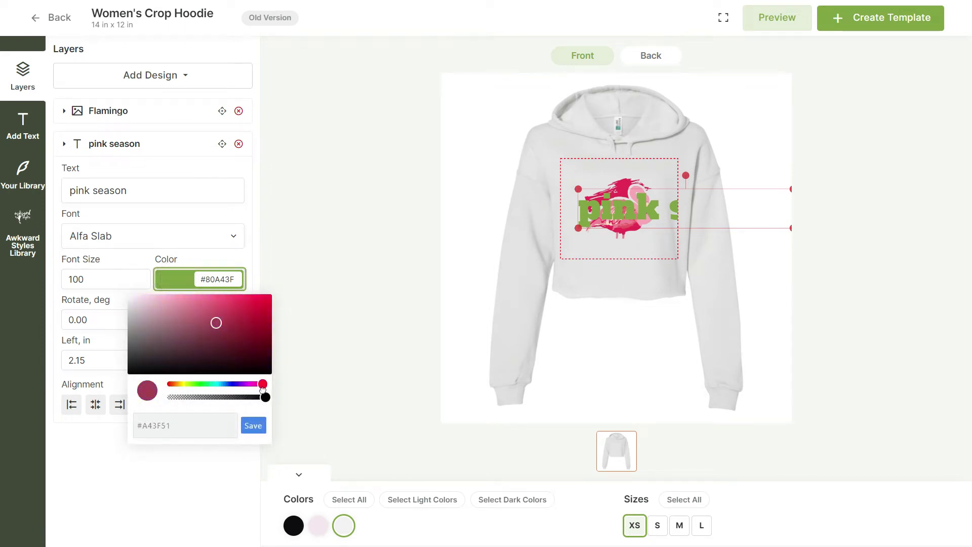
left_click_drag(243, 313, 263, 305)
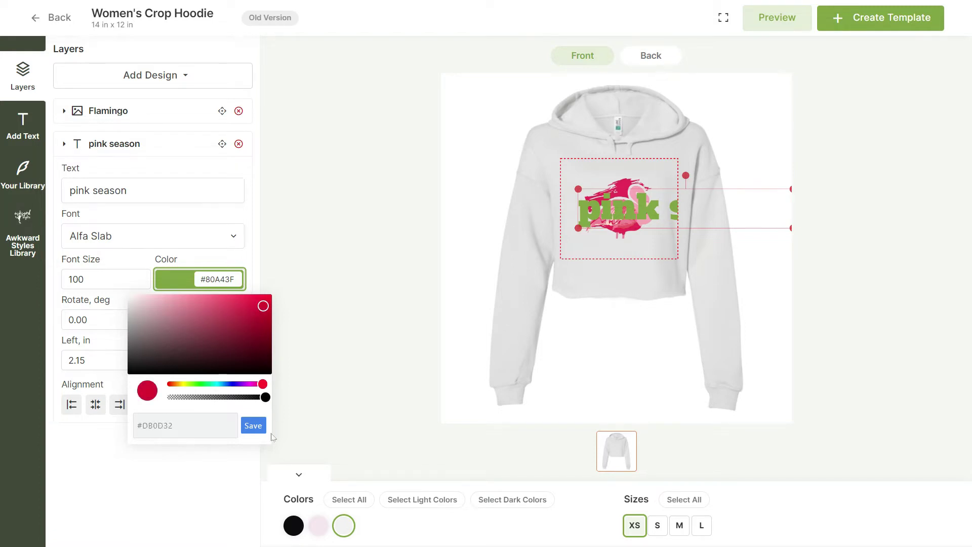
left_click(255, 427)
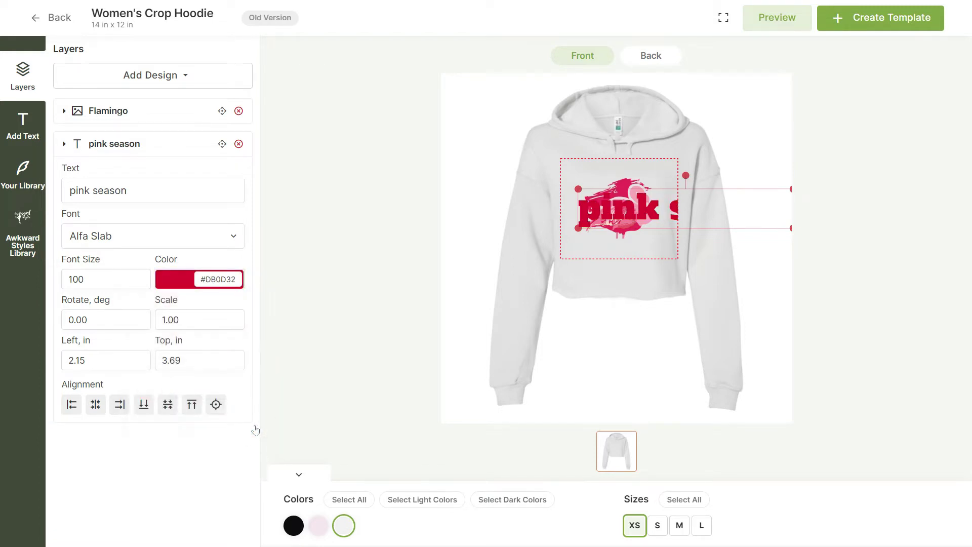
Step: Scale the pink season text to 0.40 and centre it horizontally beneath the flamingo
left_click_drag(791, 228, 636, 239)
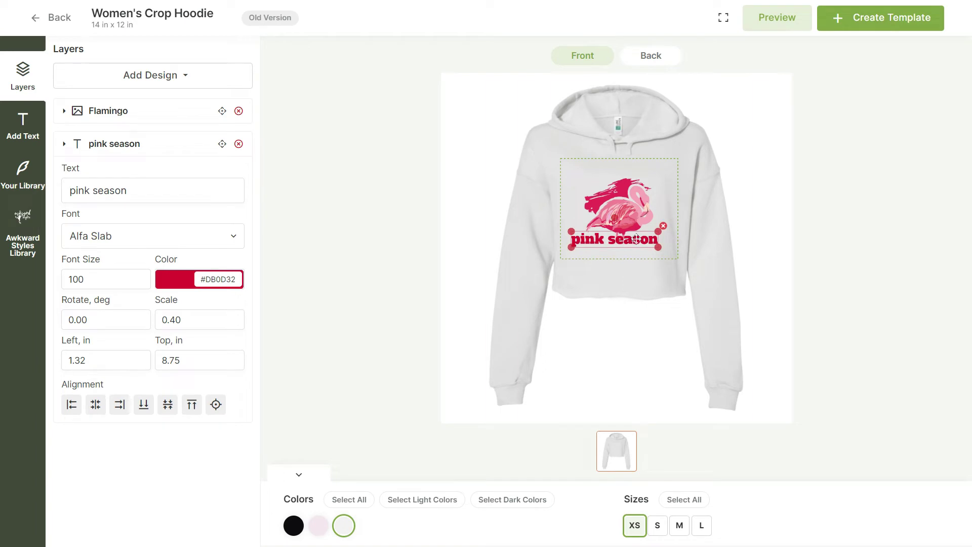
left_click(96, 405)
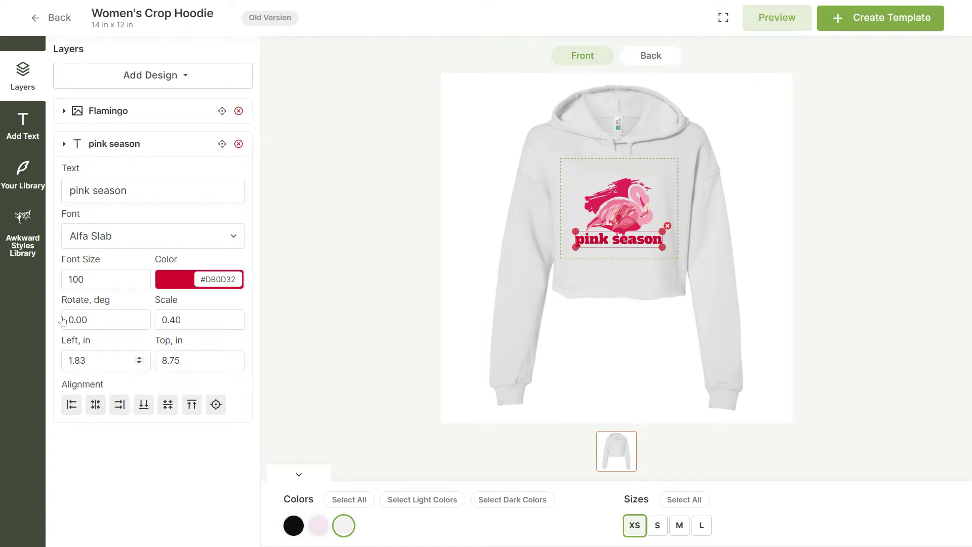
left_click(23, 168)
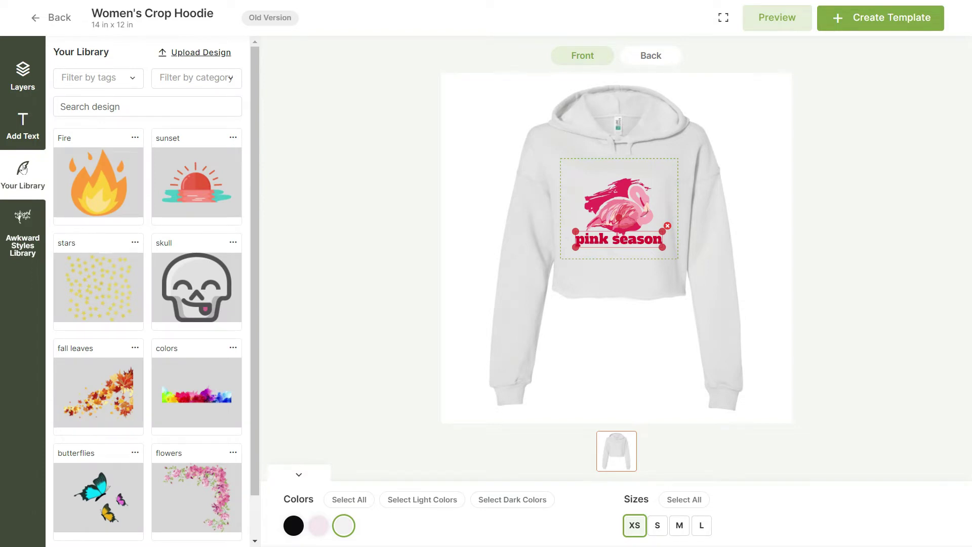
Step: Upload flowers 2.png from the computer and place it on the hoodie front as a third layer
left_click(208, 52)
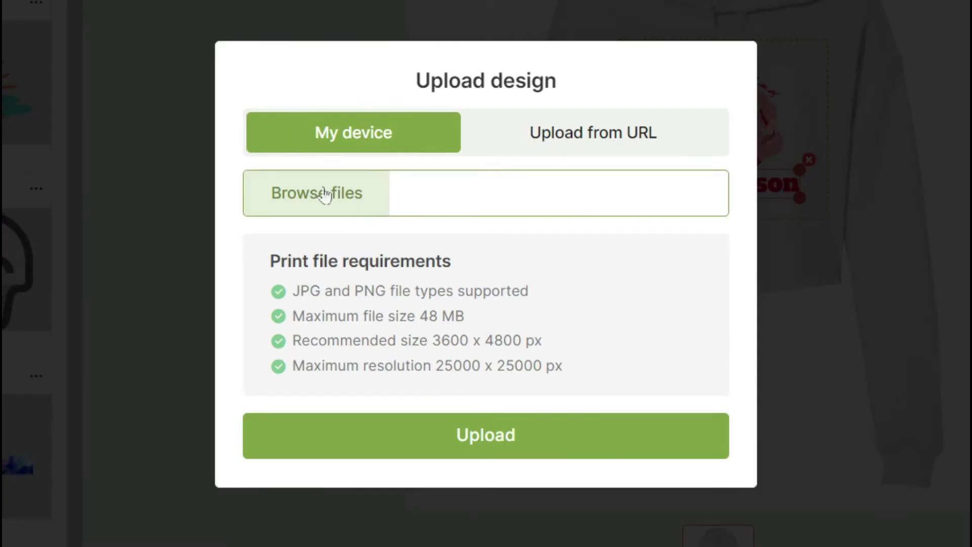
left_click(324, 194)
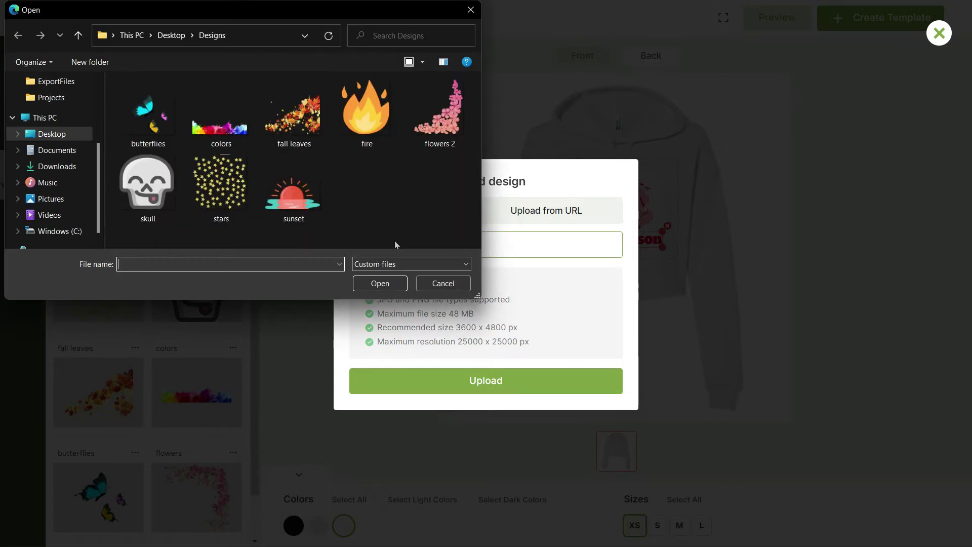
left_click(434, 127)
double_click(435, 127)
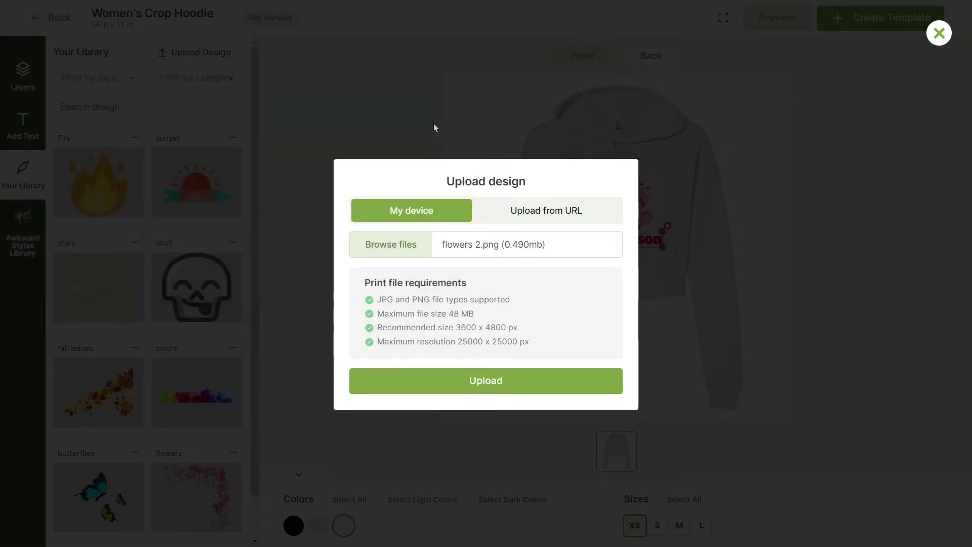
left_click(485, 384)
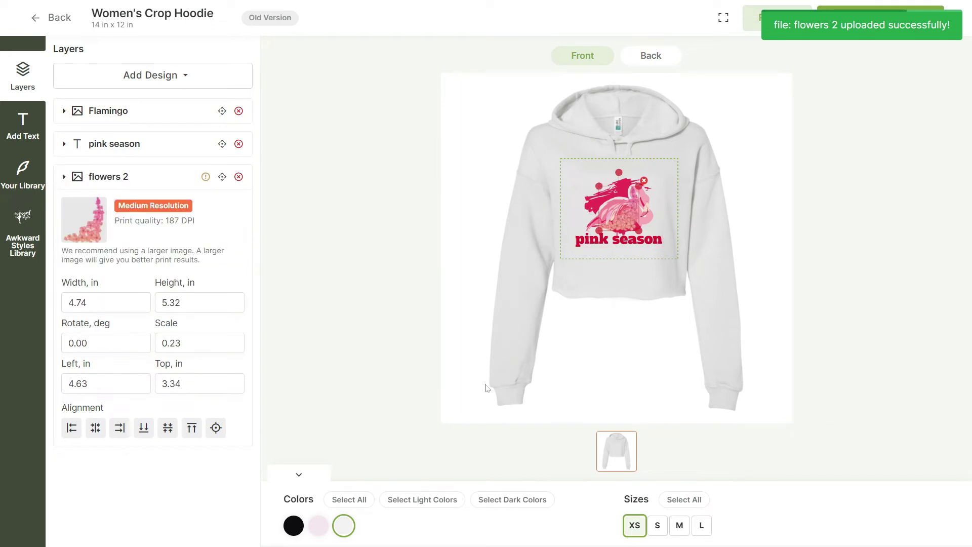
Step: Align the flowers bottom-right, then add a second flowers 2 copy rotated 180 in the top-left corner
left_click(118, 429)
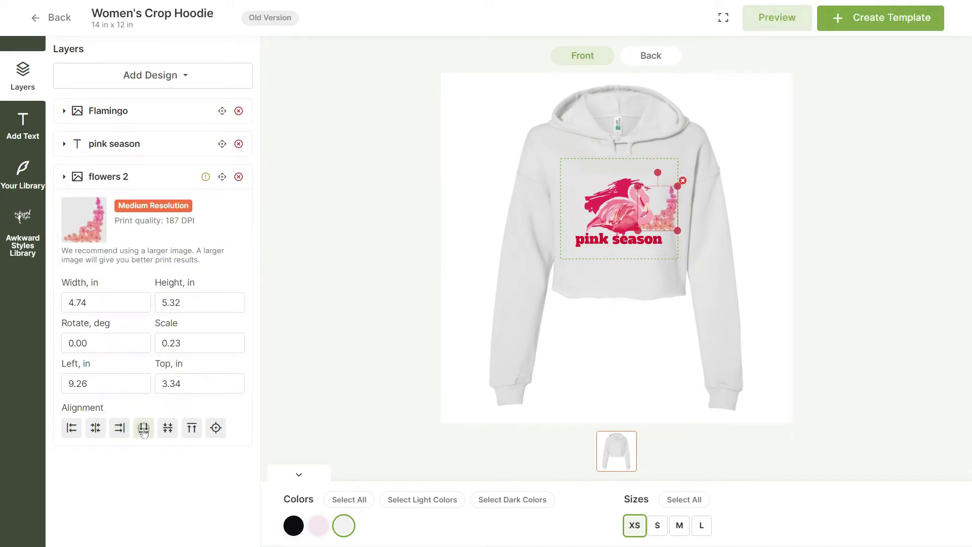
left_click(144, 429)
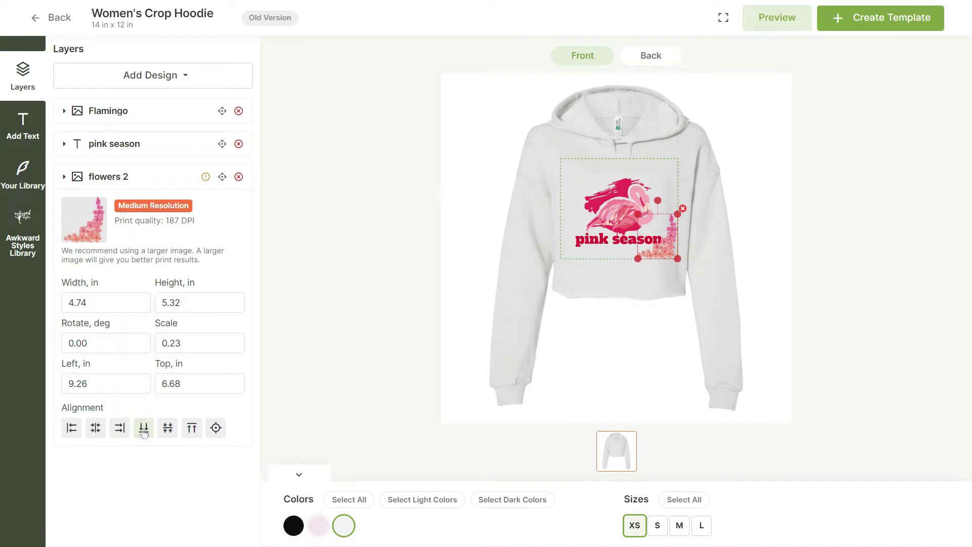
left_click(32, 179)
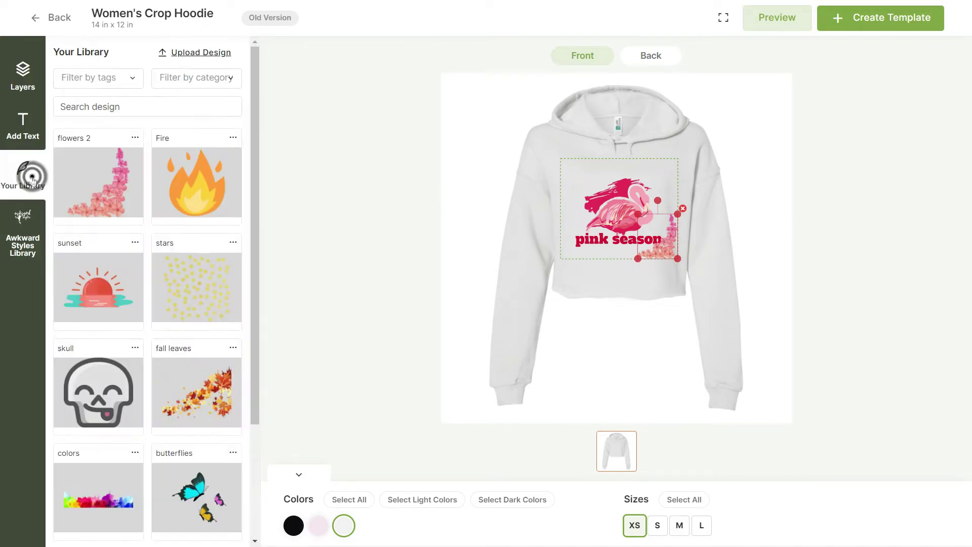
left_click(116, 187)
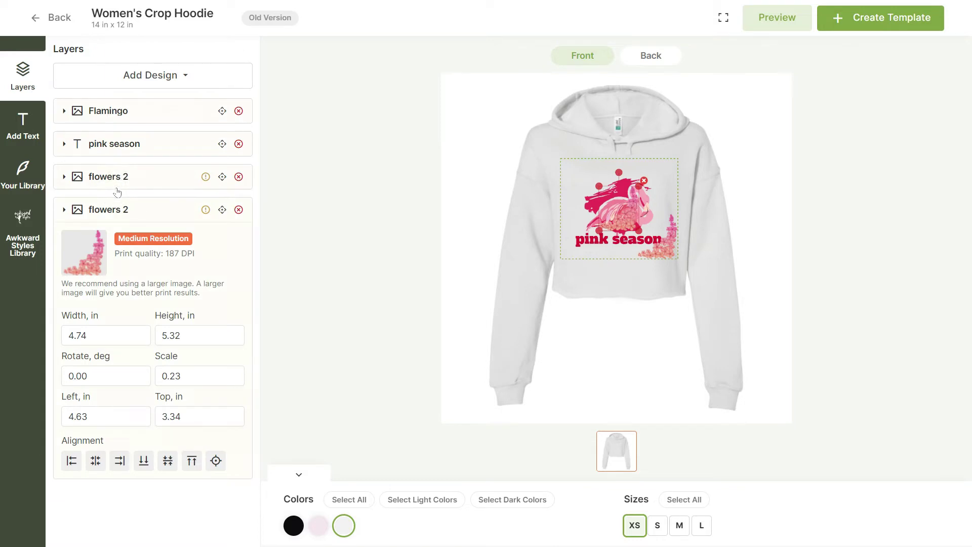
left_click_drag(112, 374, 24, 383)
type("180")
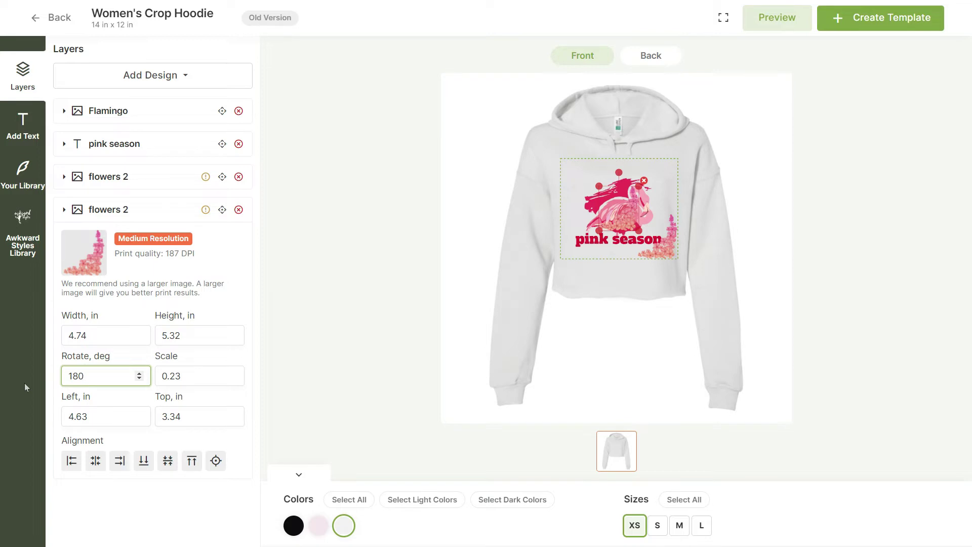
key("Return")
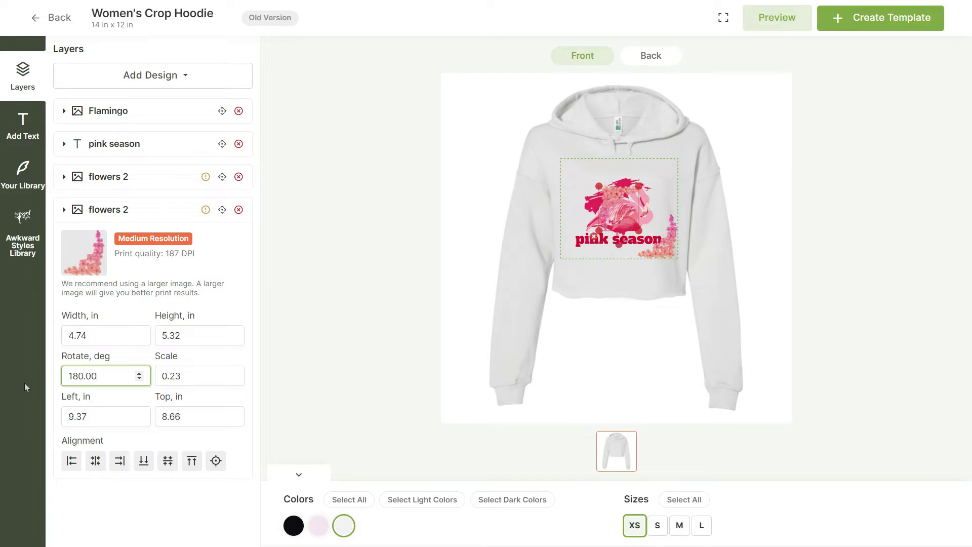
left_click(75, 467)
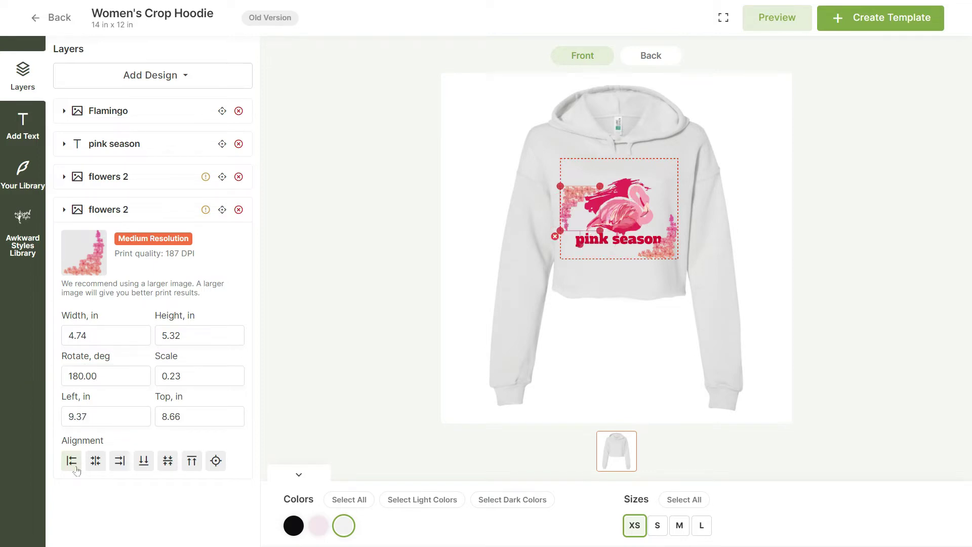
left_click(192, 461)
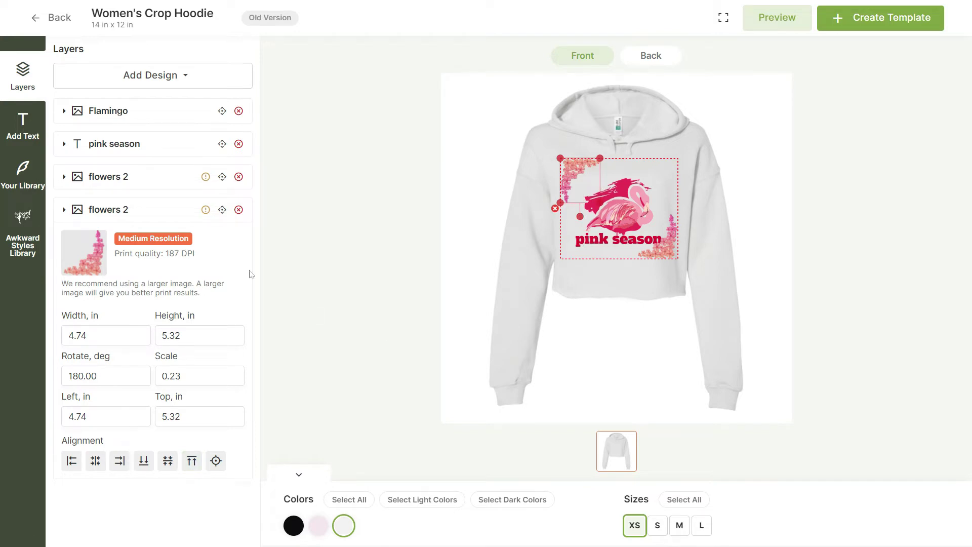
left_click(64, 210)
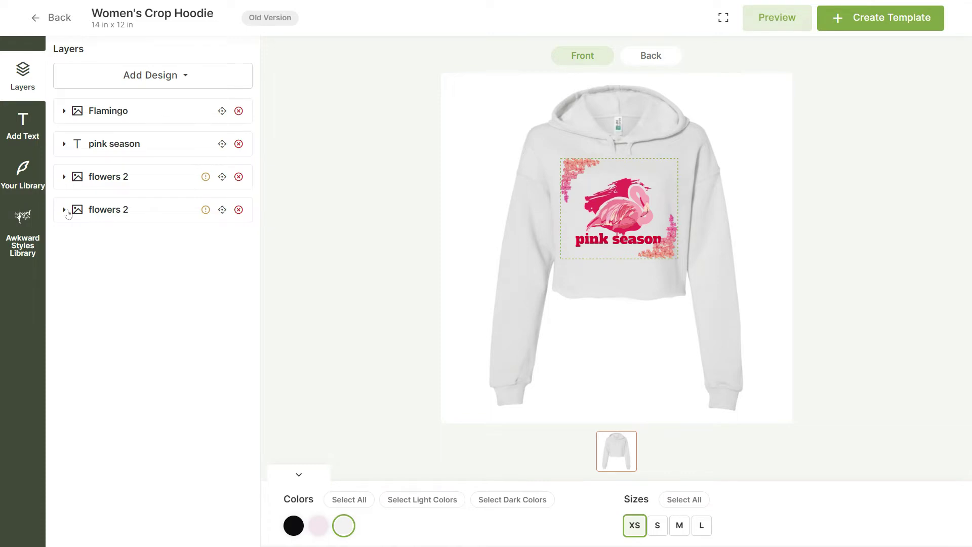
Step: Move pink season to the bottom of the layer stack and raise the flamingo (Top 1.17 in) and text
left_click_drag(222, 143, 221, 228)
left_click_drag(622, 211, 623, 200)
left_click_drag(618, 238, 618, 230)
left_click(63, 209)
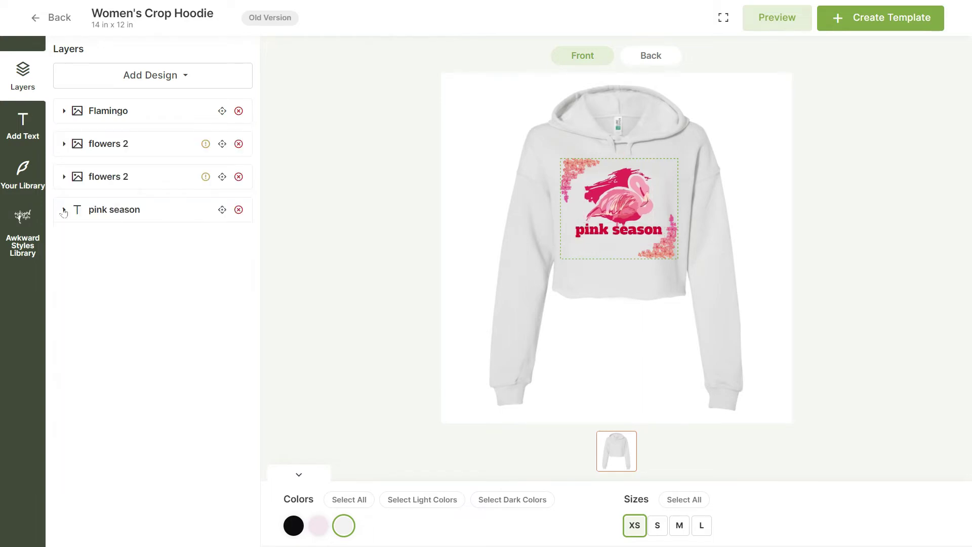
Step: On the hoodie back, add the Flamingo Silhouette from library page 2 and enlarge it to scale 0.26
left_click(648, 56)
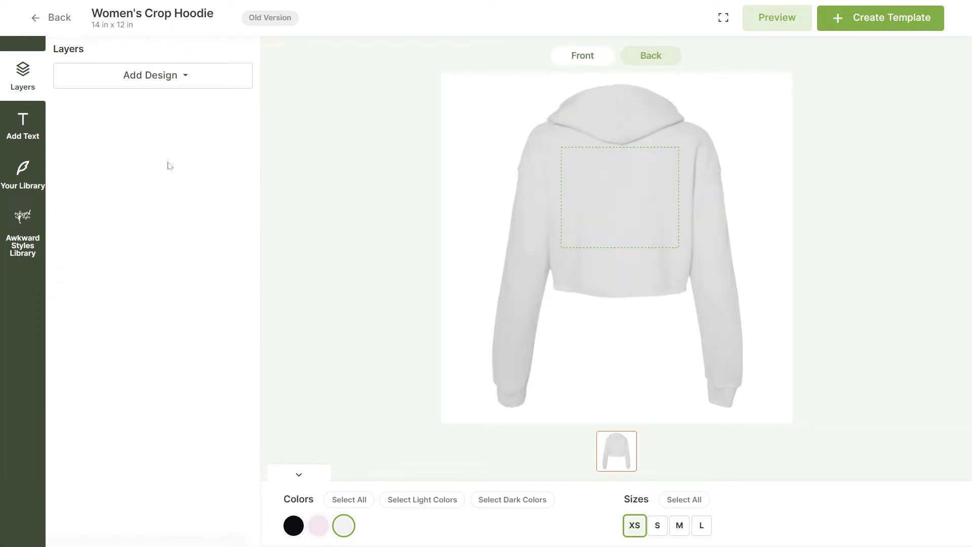
left_click(11, 227)
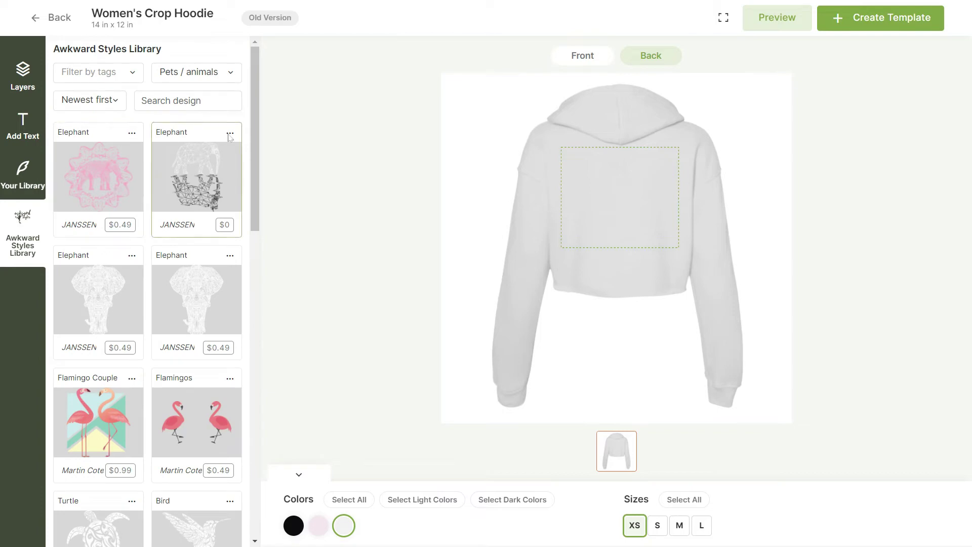
left_click_drag(257, 123, 248, 471)
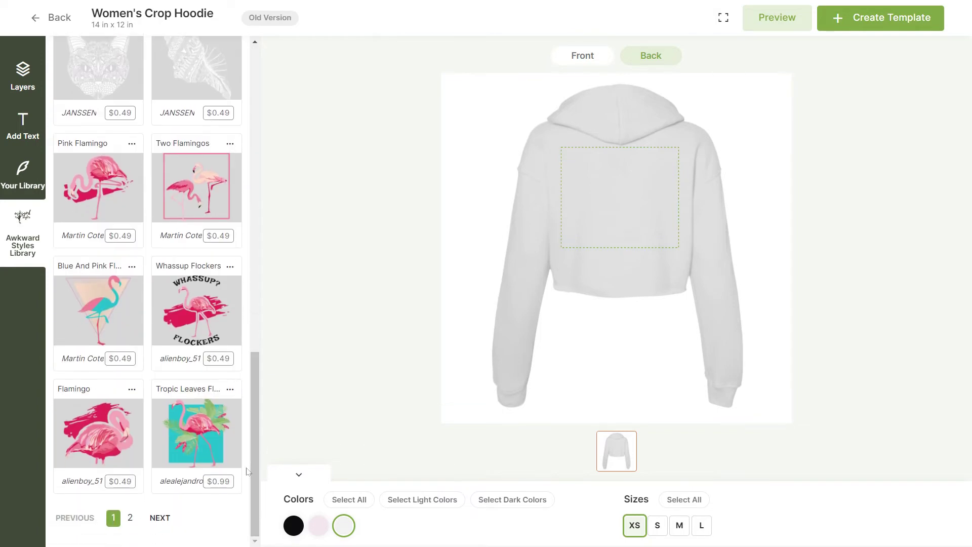
left_click(129, 517)
left_click_drag(258, 475, 265, 211)
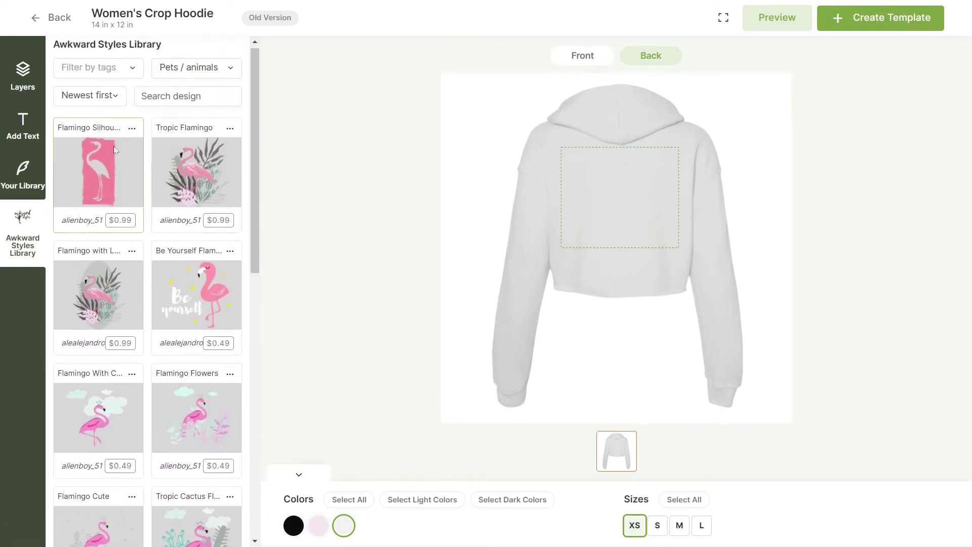
left_click(95, 150)
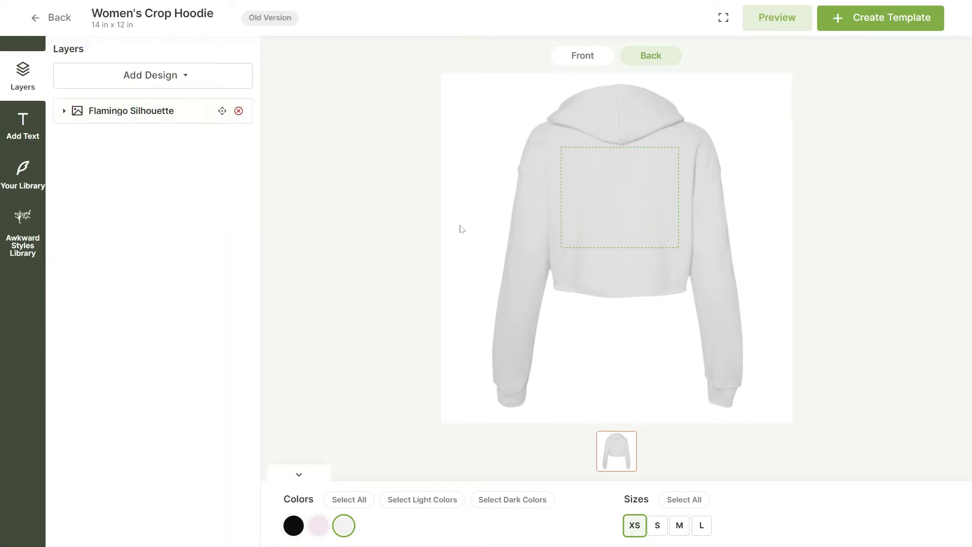
mouse_move(638, 231)
left_mouse_down()
mouse_move(650, 238)
mouse_move(642, 241)
left_mouse_up()
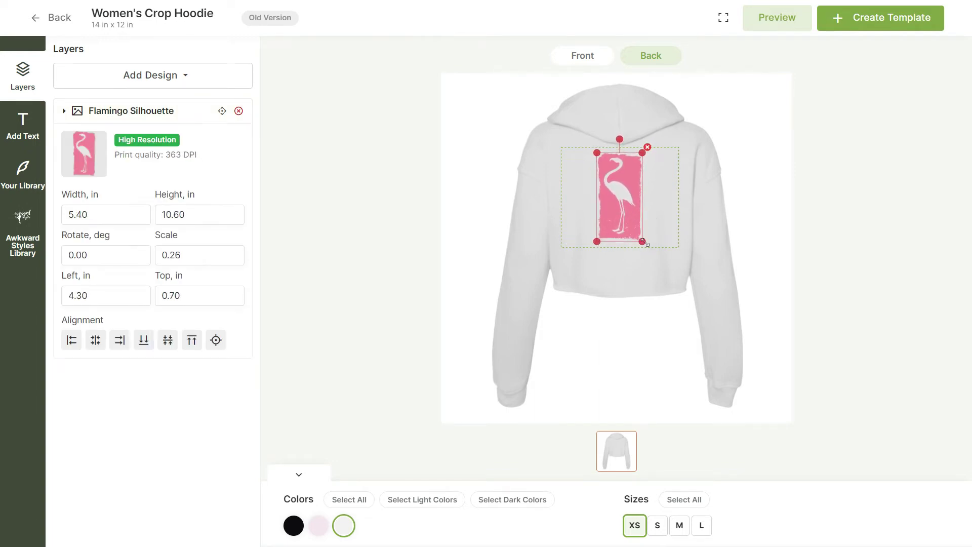
left_click(583, 57)
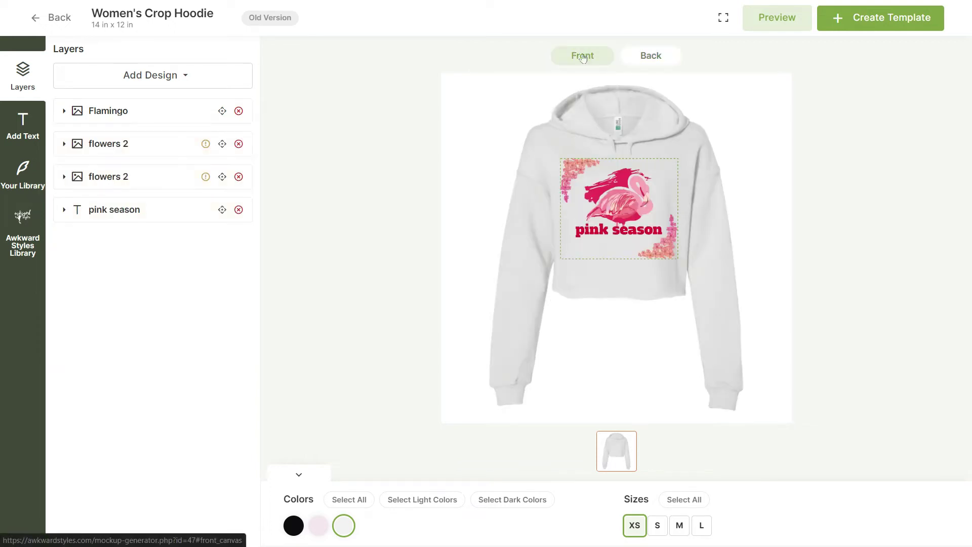
Step: Select all three hoodie colours and sizes XS to L, showing the mockup on the pink hoodie
left_click(424, 500)
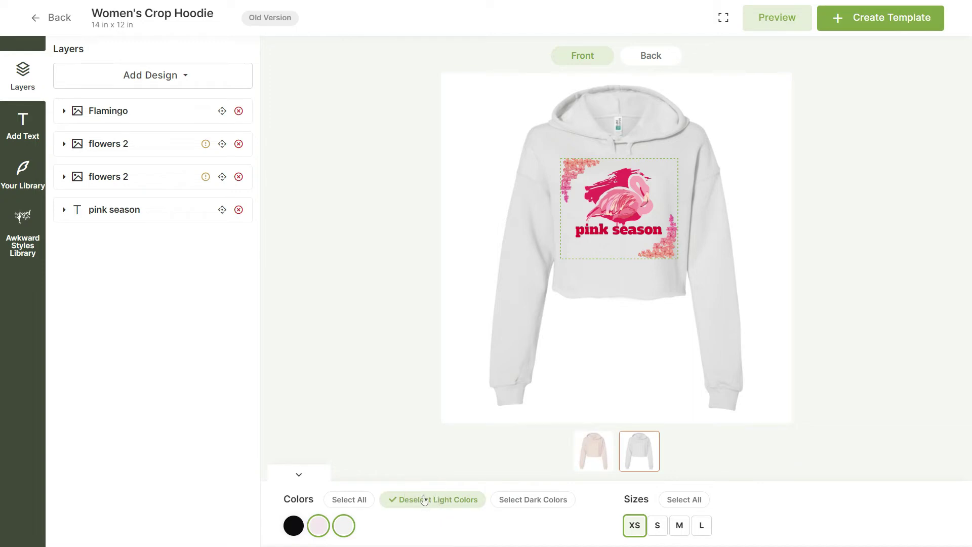
left_click(524, 500)
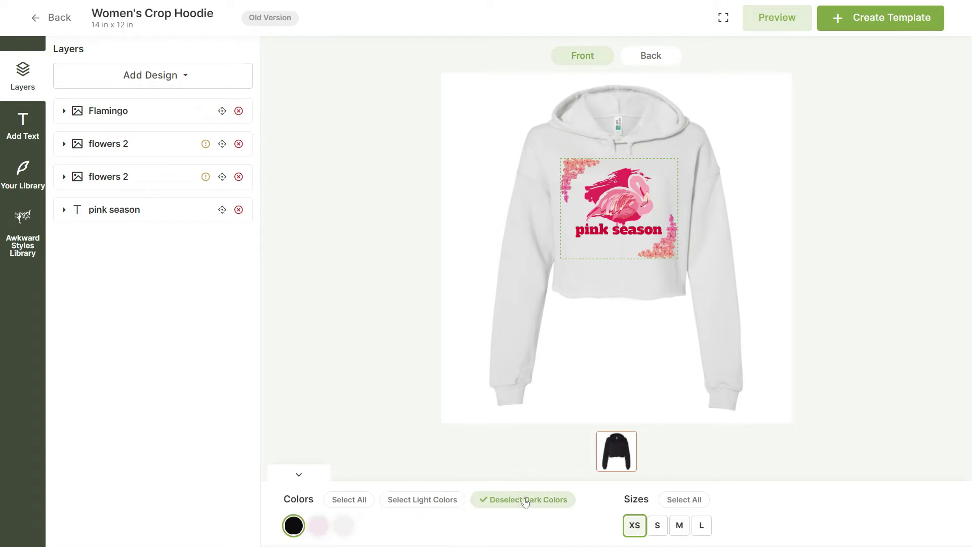
left_click(355, 506)
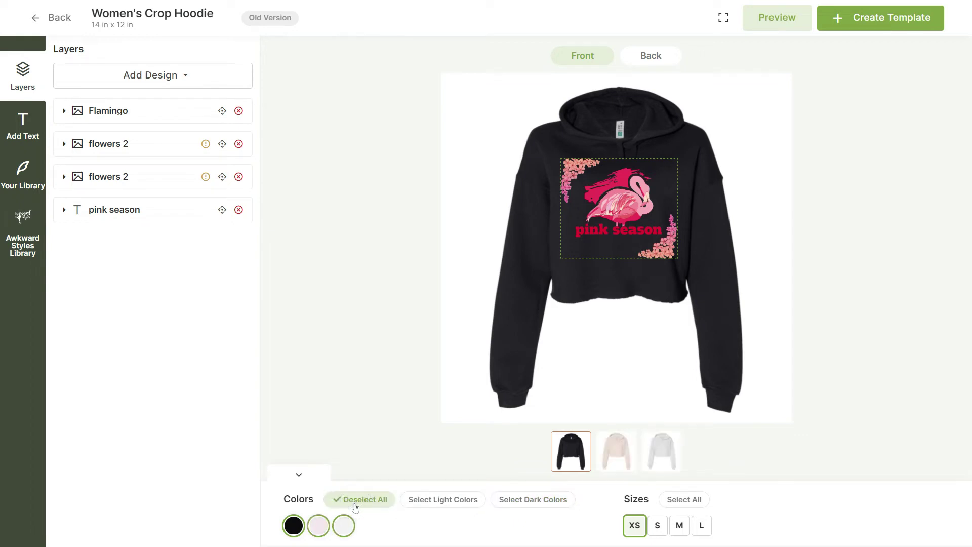
left_click(616, 454)
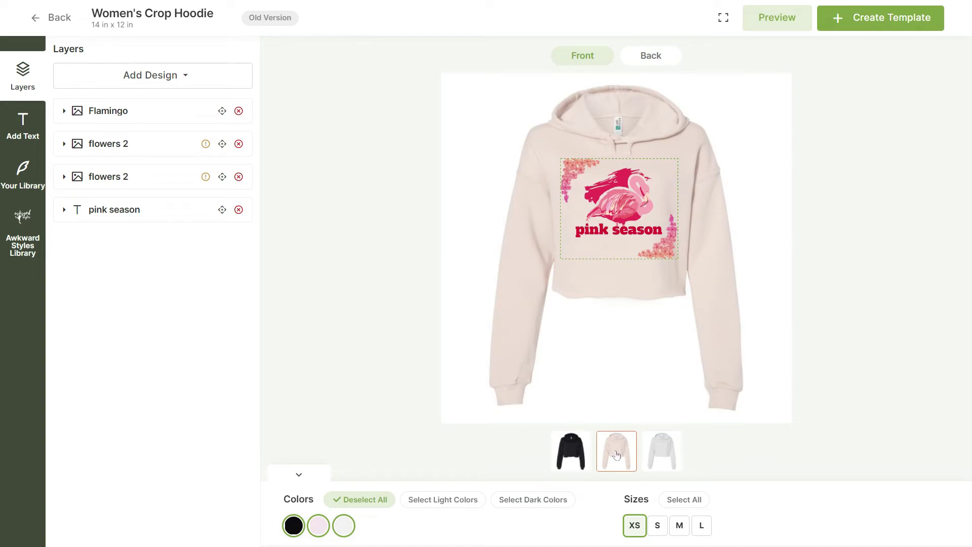
left_click(688, 500)
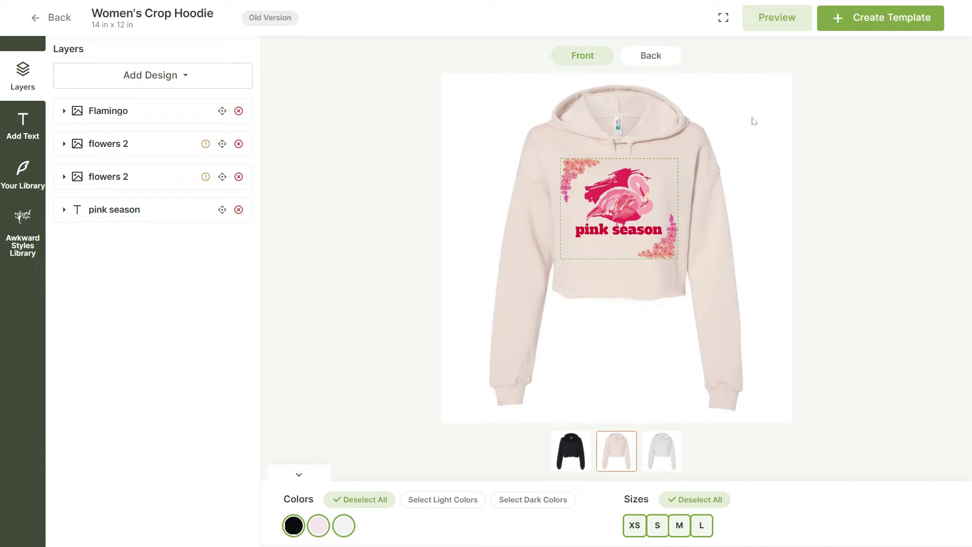
Step: Preview the front and back designs on the black and white hoodies, then save as a product template
left_click(768, 17)
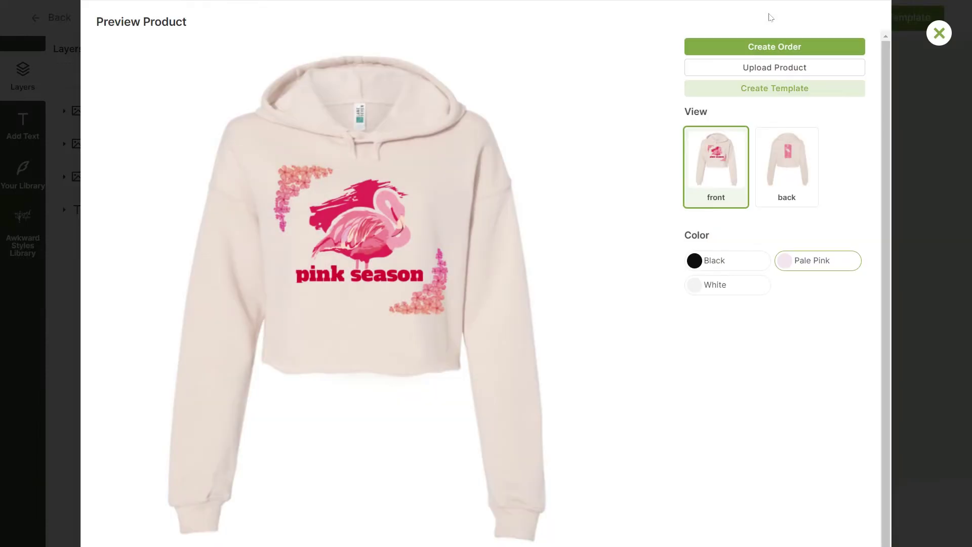
left_click(801, 170)
left_click(724, 265)
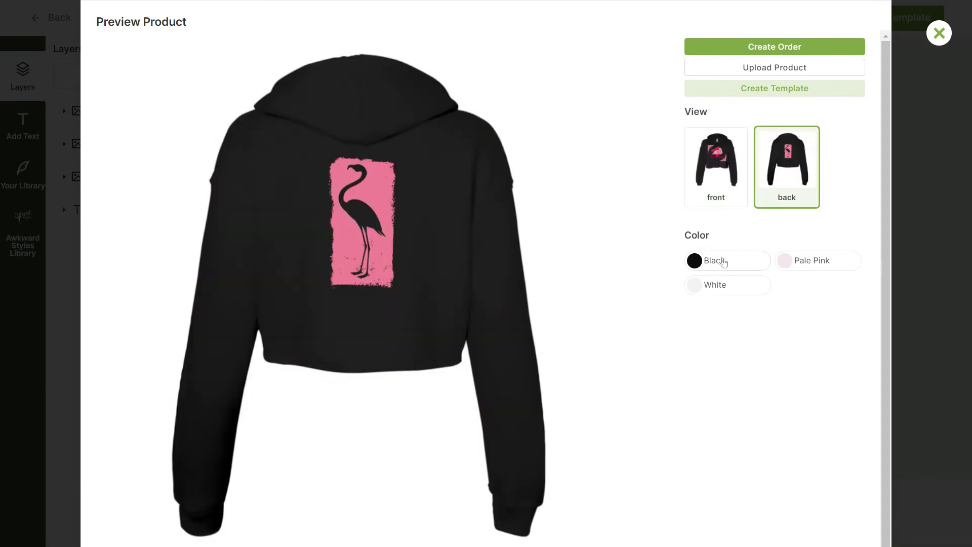
left_click(720, 175)
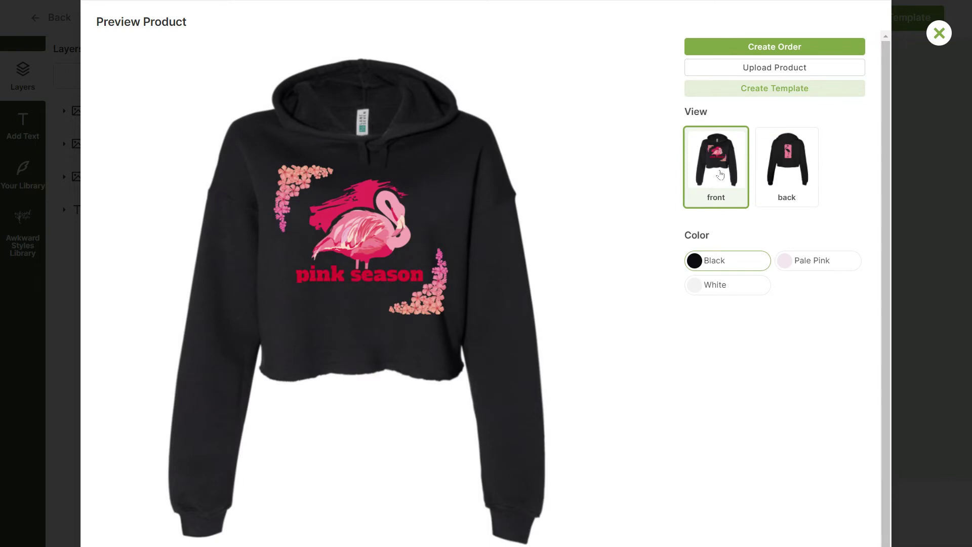
left_click(721, 285)
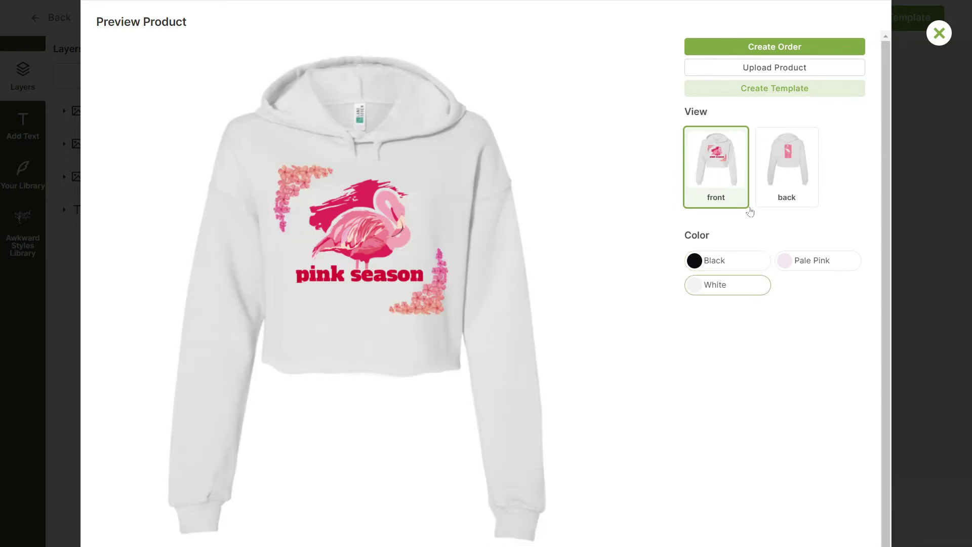
left_click(786, 170)
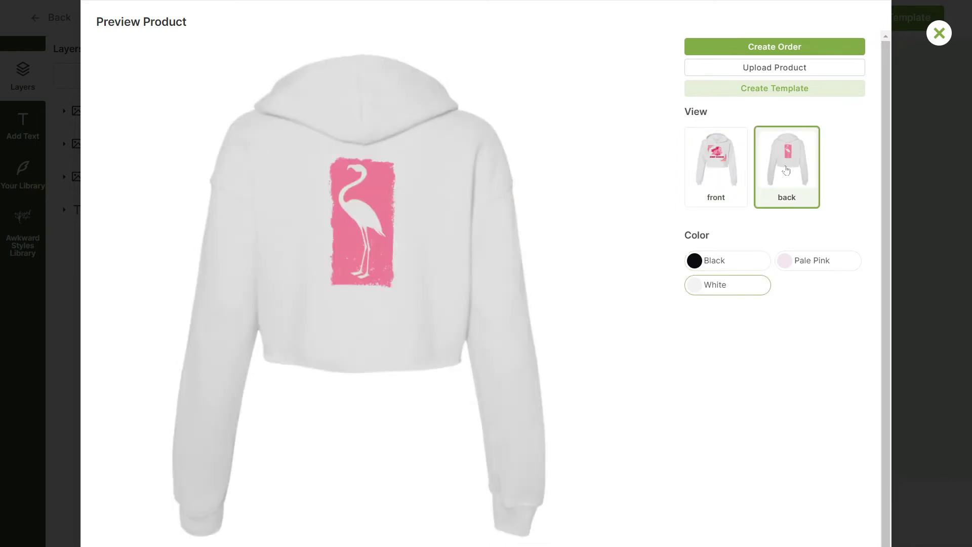
left_click(790, 93)
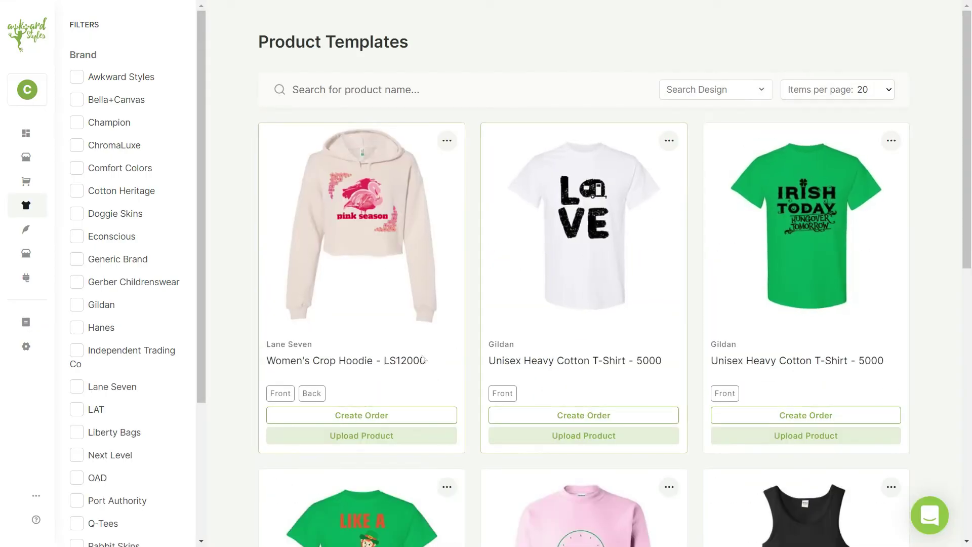
Step: Start the product upload and choose the Shopify store test-store-97d5 as its destination
mouse_move(324, 396)
mouse_move(287, 398)
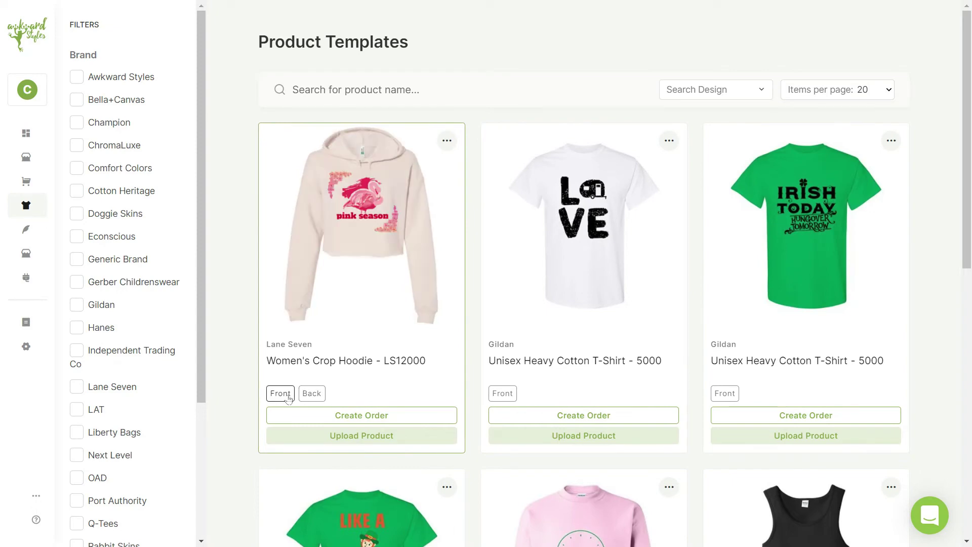
left_click(364, 437)
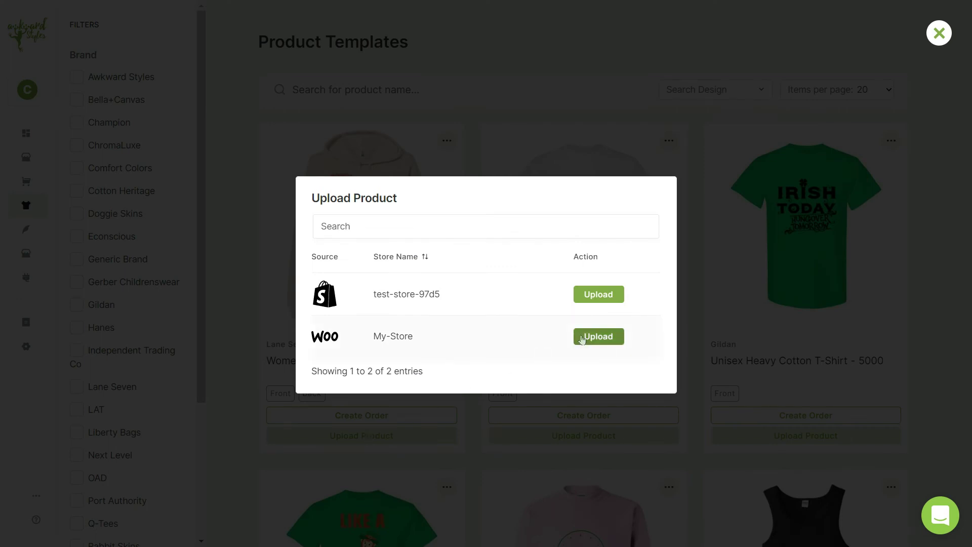
left_click(596, 294)
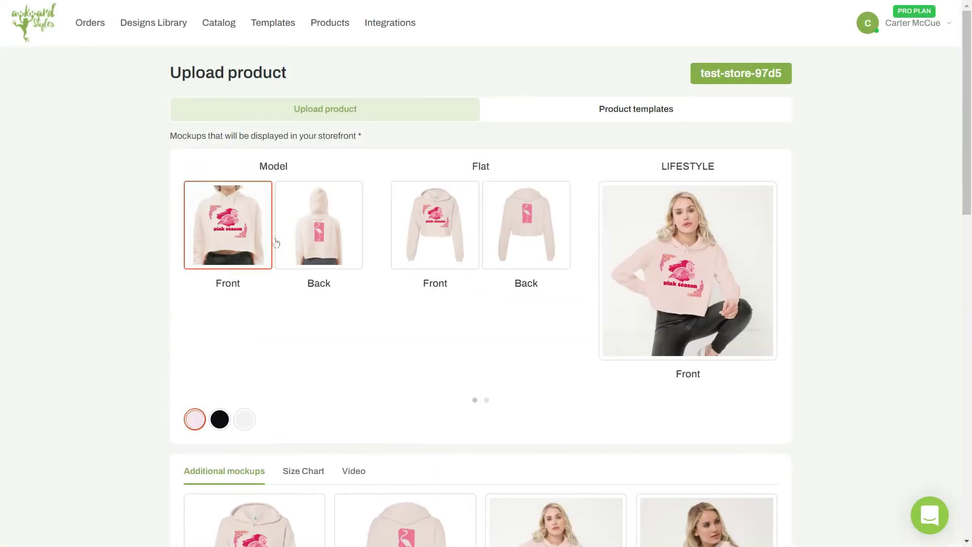
Step: Pick Flat Front and Lifestyle storefront mockups and include every additional mockup on both pages
left_click(437, 227)
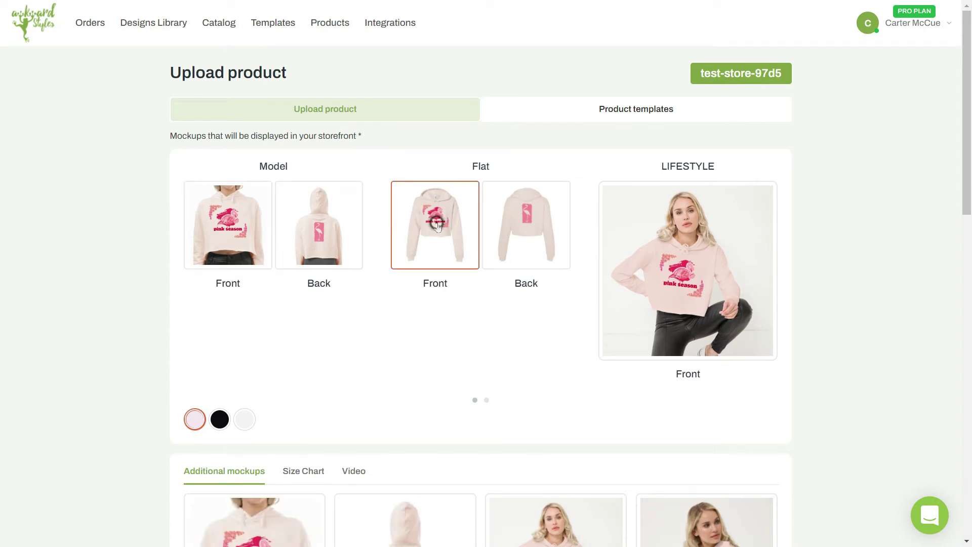
left_click(688, 250)
scroll(688, 249, "down", 6)
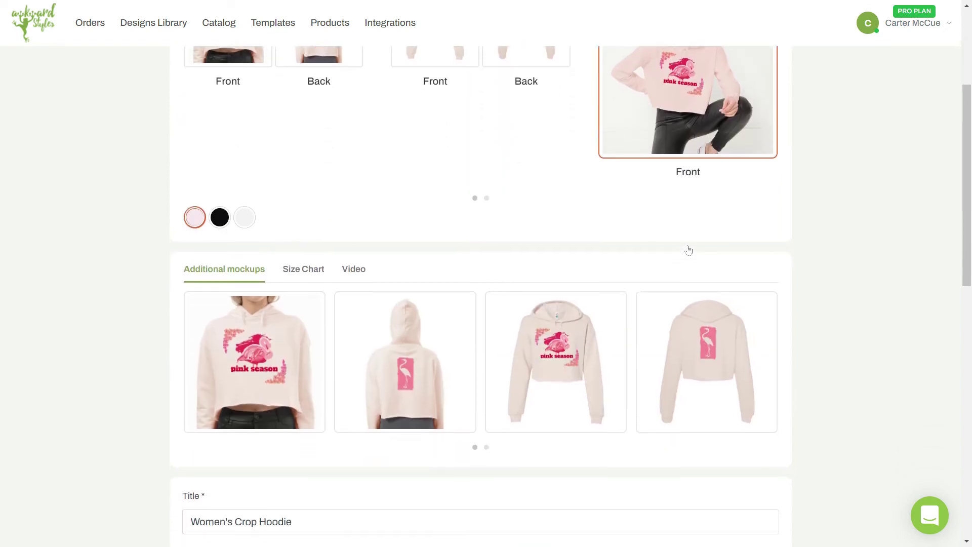
left_click(287, 263)
left_click(417, 261)
left_click(547, 272)
left_click(687, 275)
left_click(486, 335)
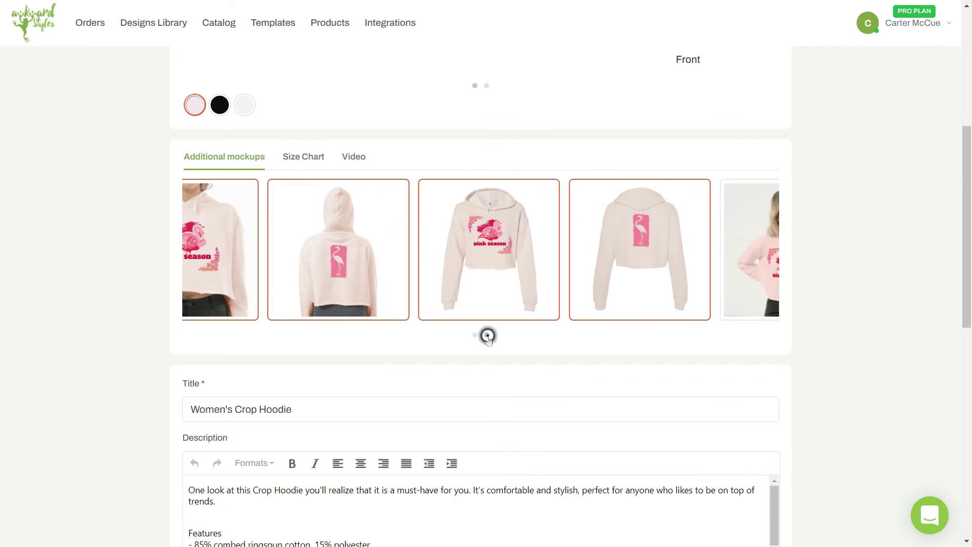
left_click(693, 273)
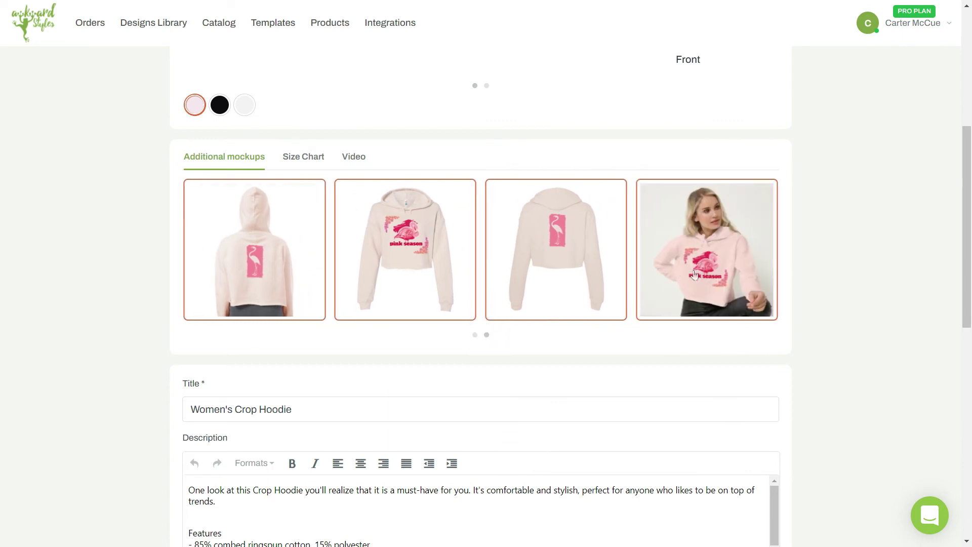
Step: Include both the imperial and metric size chart images
left_click(310, 158)
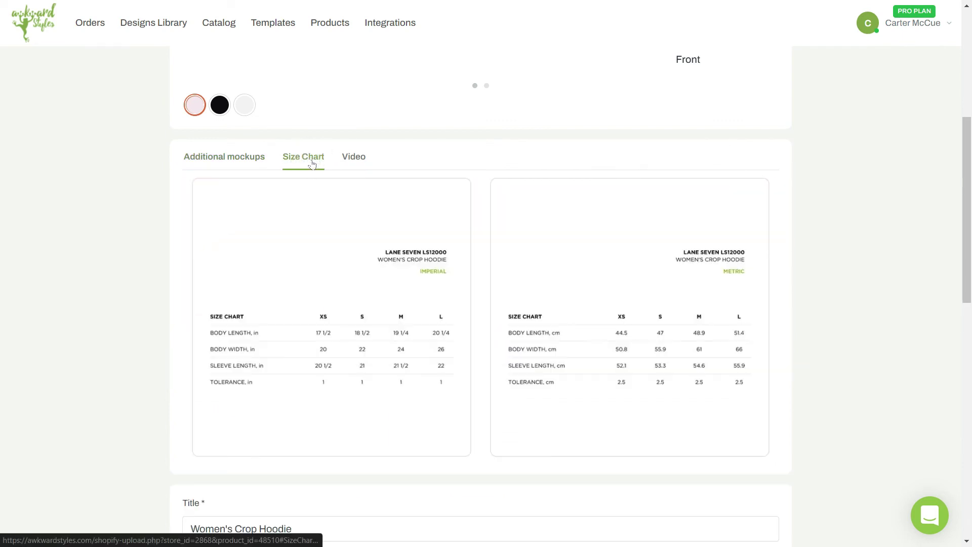
left_click(394, 307)
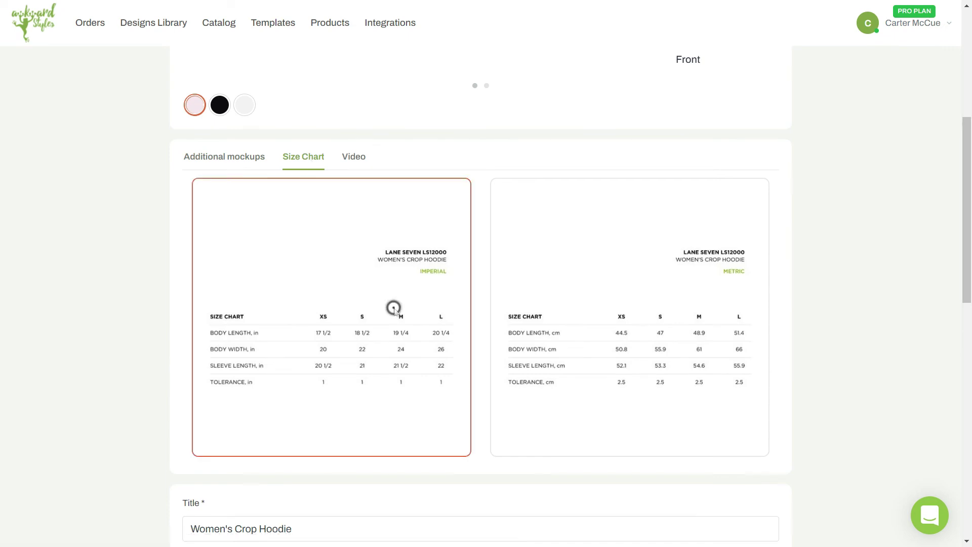
left_click(567, 309)
left_click(614, 314)
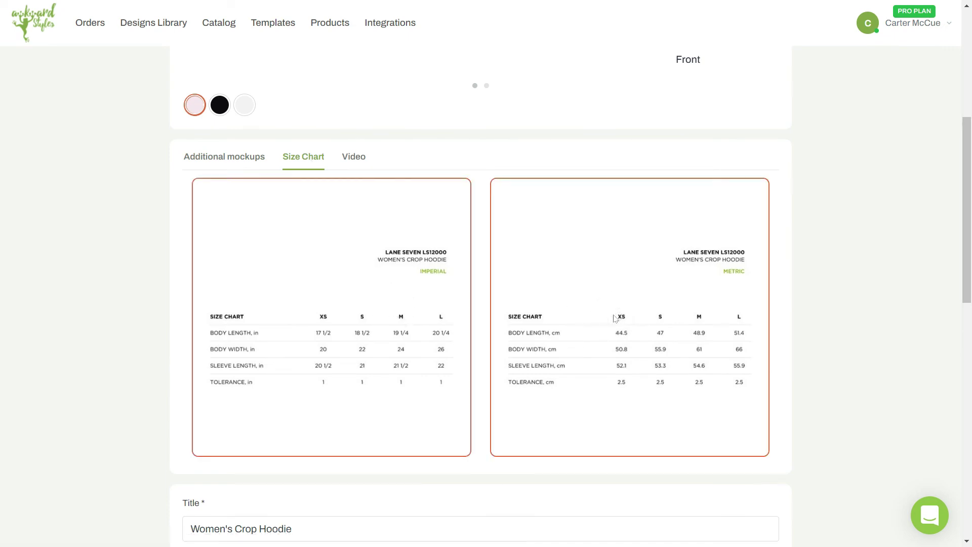
Step: Download the product video from the Video tab
left_click(358, 157)
scroll(344, 303, "down", 1)
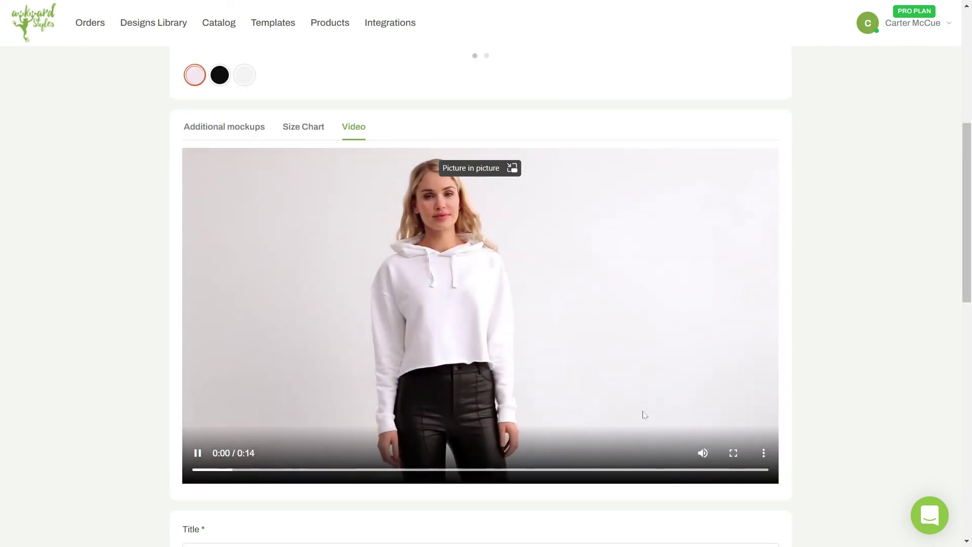
left_click(761, 451)
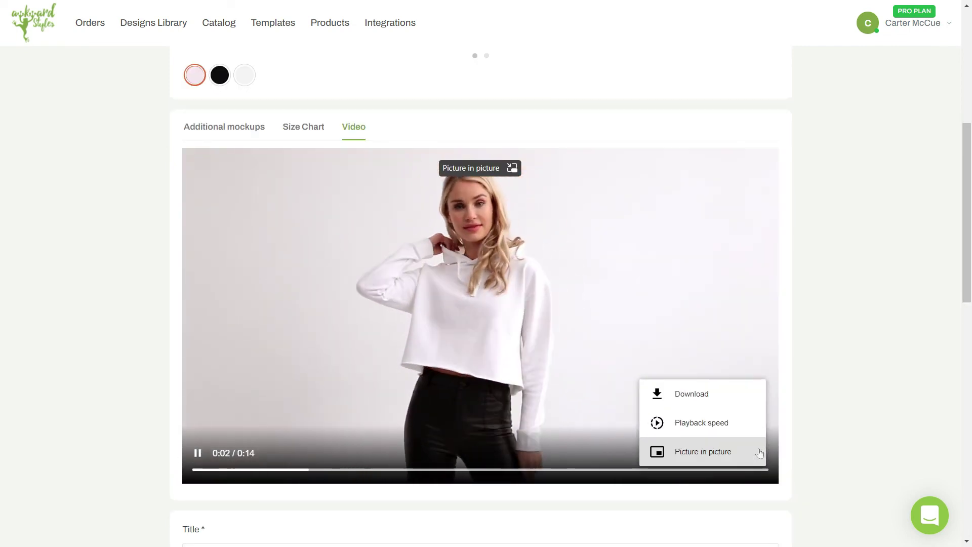
left_click(702, 394)
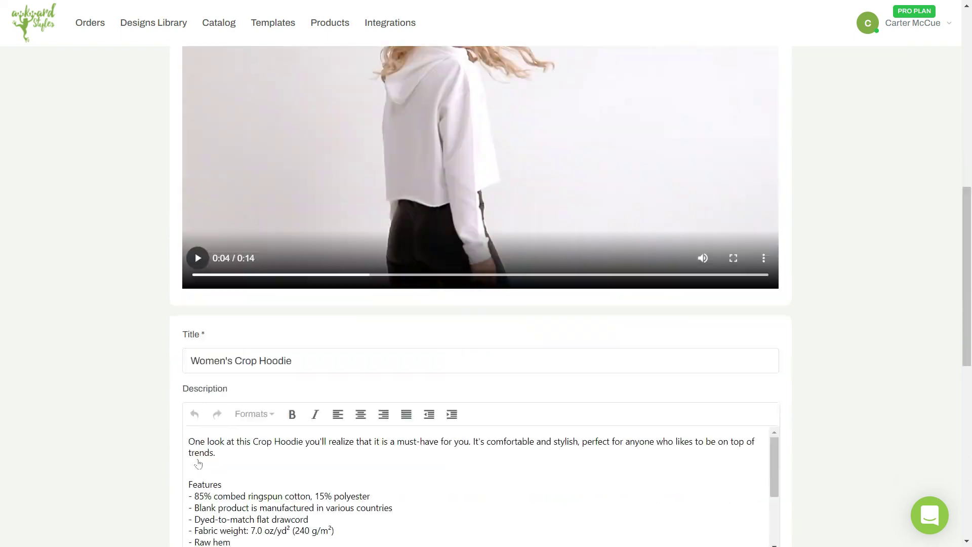
scroll(197, 462, "down", 4)
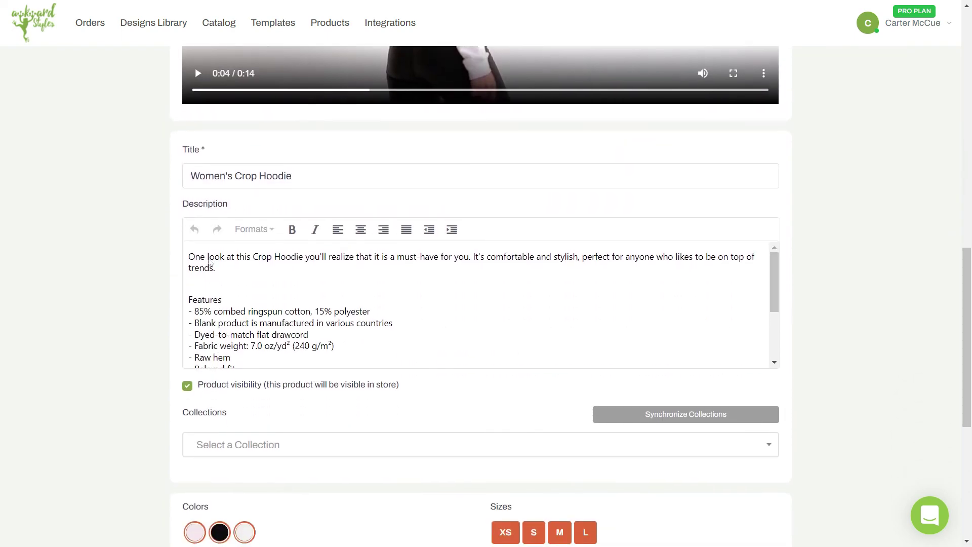
Step: Prefix the title with 'Pink Season Flamingo! -' and begin the description with 'Embody the beauty of a flaming this season!'
left_click(190, 175)
type("Pink ")
type("Season Flamingo! ")
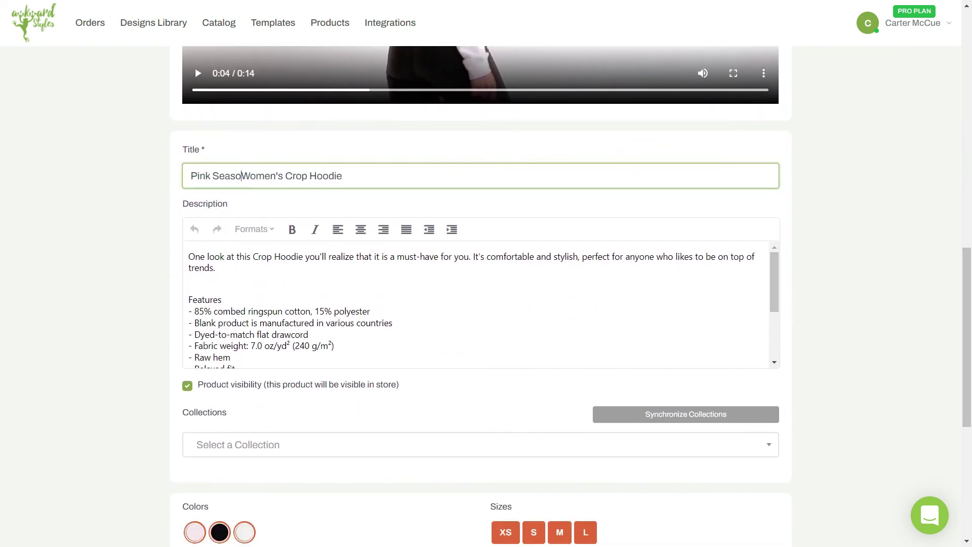
type("-")
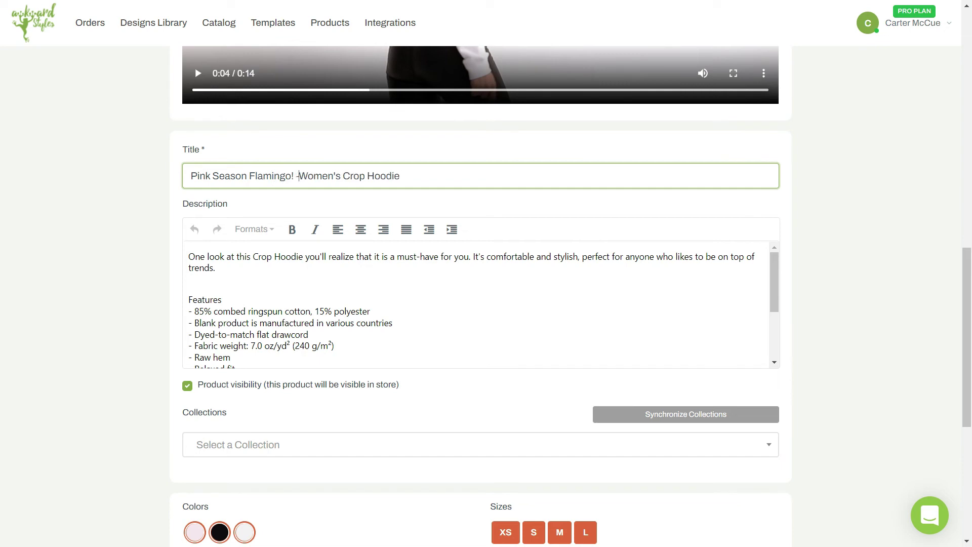
left_click(188, 257)
type("Em")
type("body the beauty of a ")
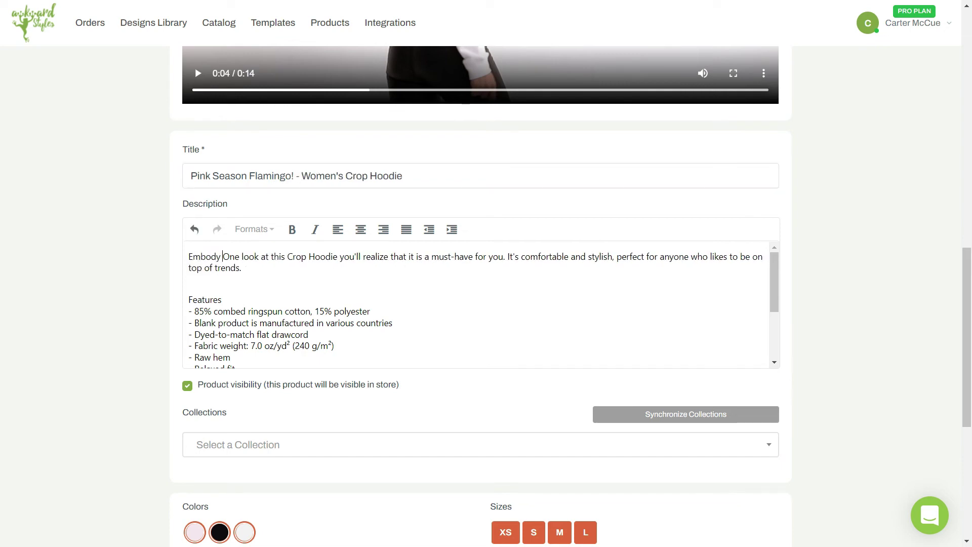
type("flaming this season")
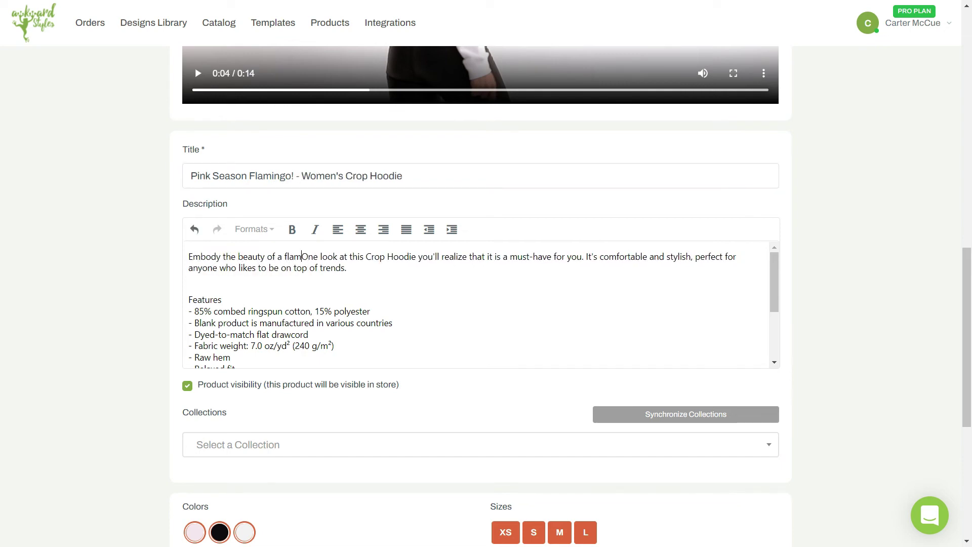
type("!")
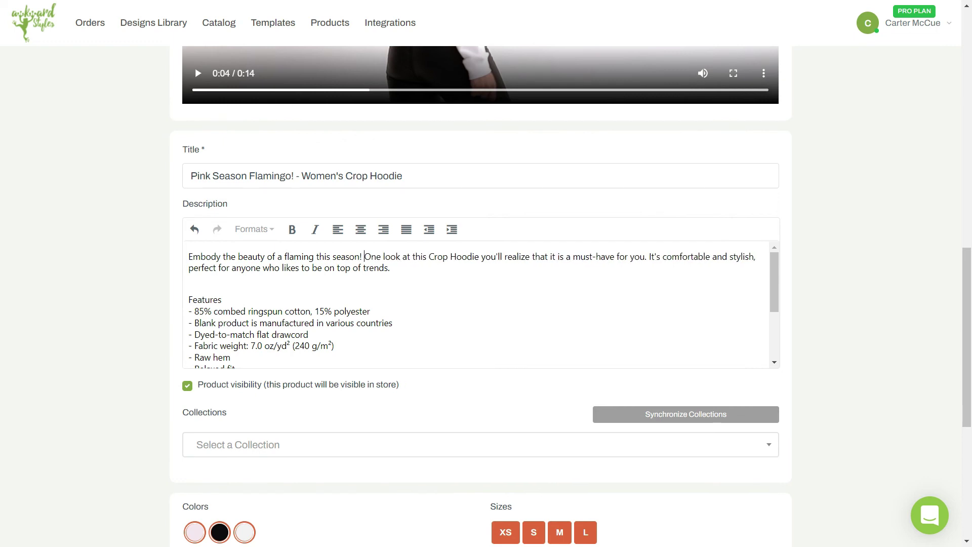
scroll(479, 303, "down", 4)
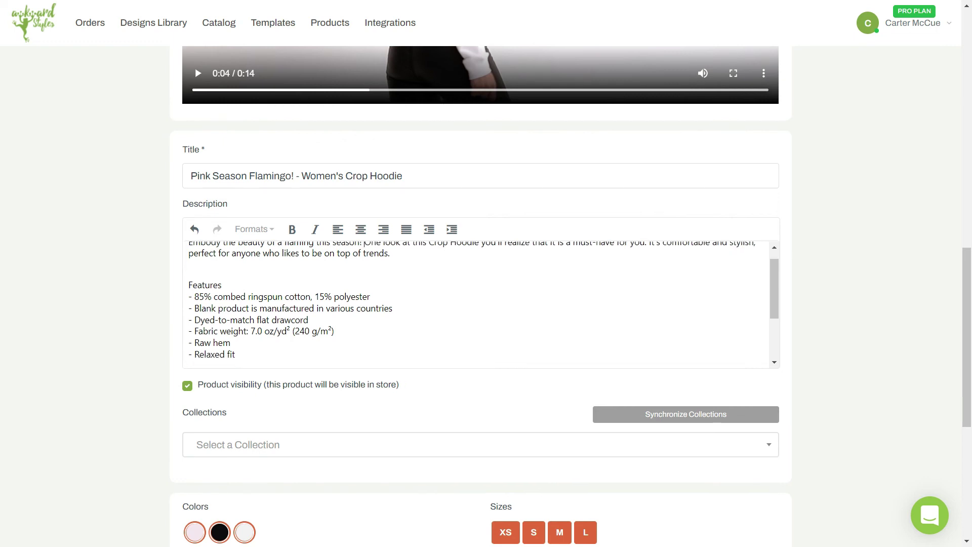
scroll(161, 324, "down", 4)
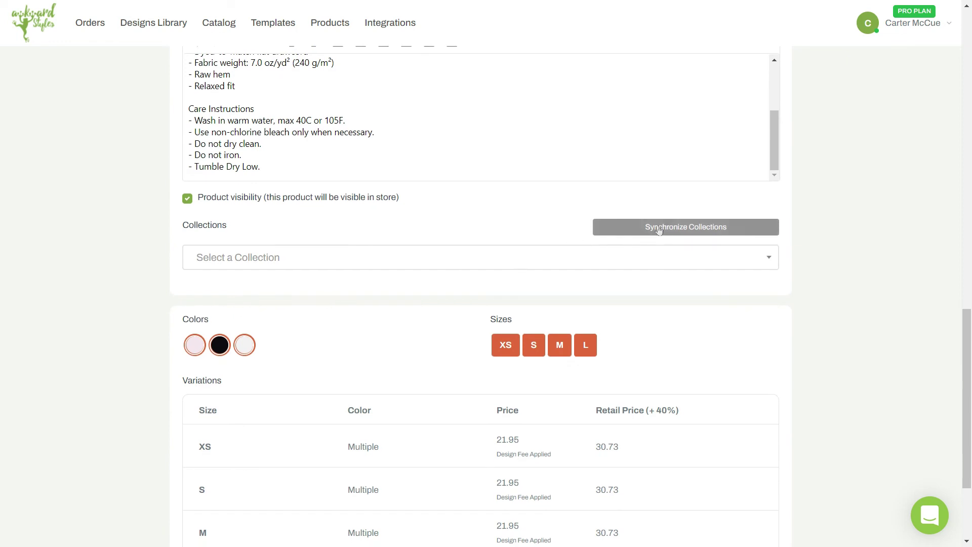
Step: Synchronize the store collections and assign the product to the Home page collection
left_click(686, 227)
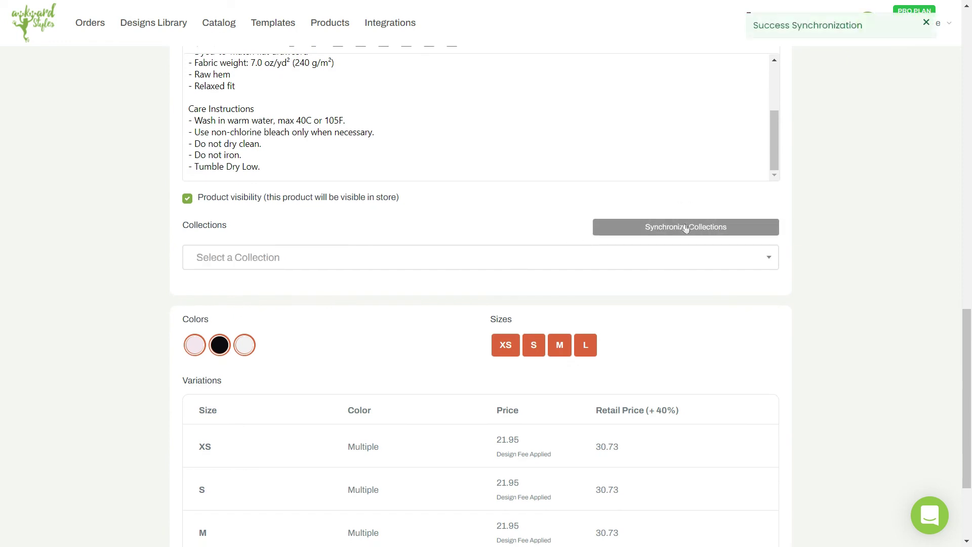
left_click(579, 263)
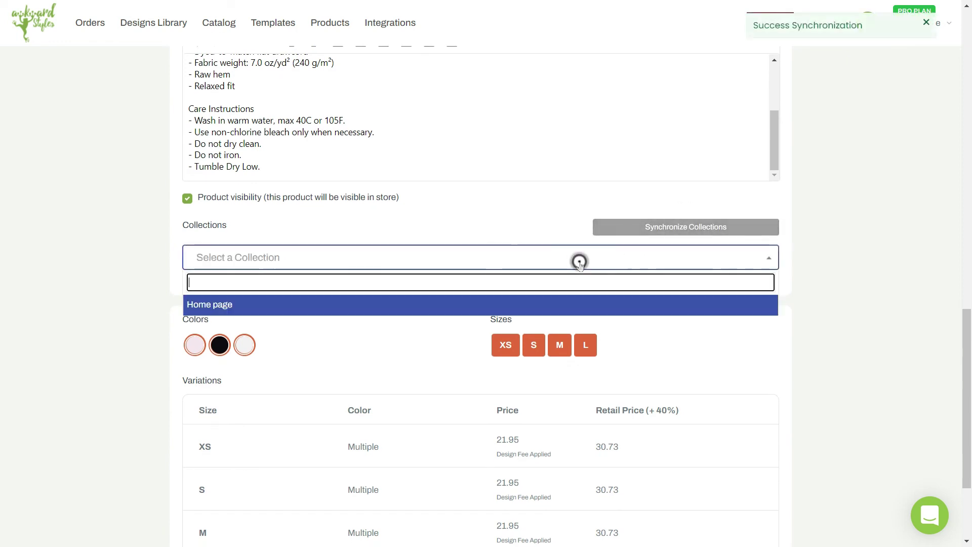
left_click(557, 310)
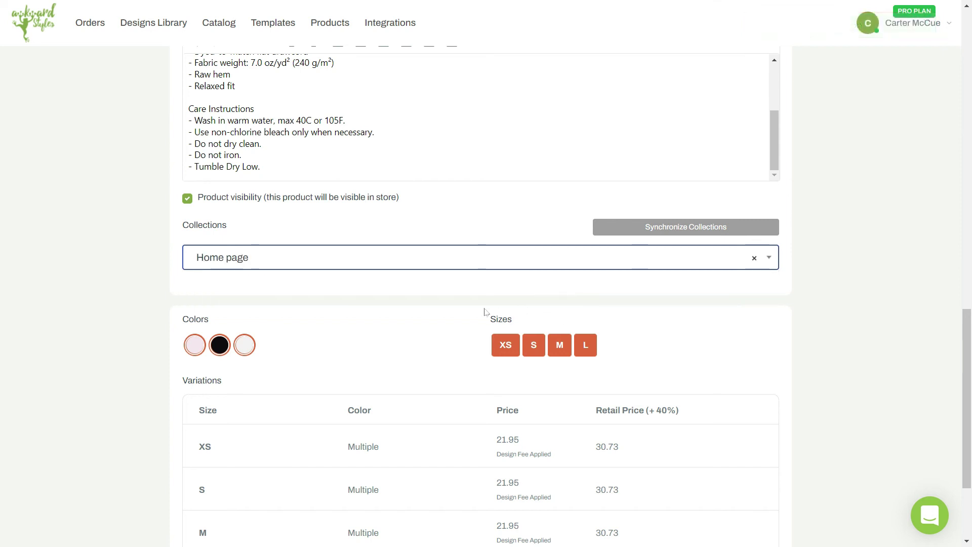
Step: Toggle the White colour and XS size off and back on, leaving both selected
scroll(484, 310, "down", 3)
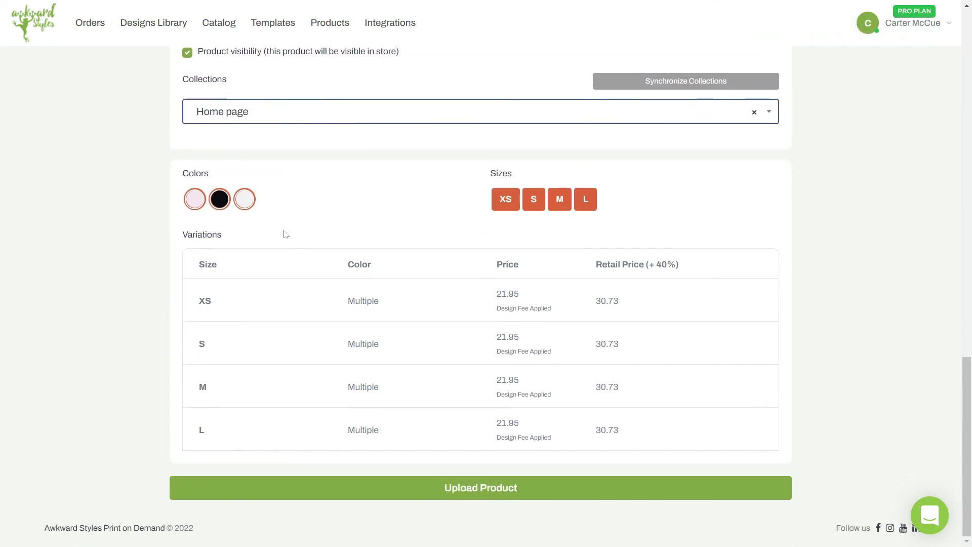
left_click(248, 201)
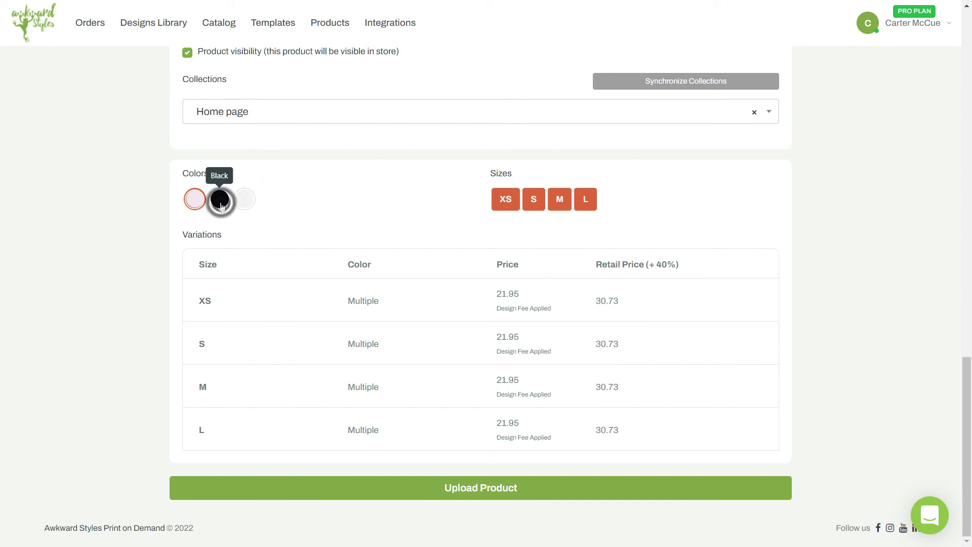
left_click(244, 200)
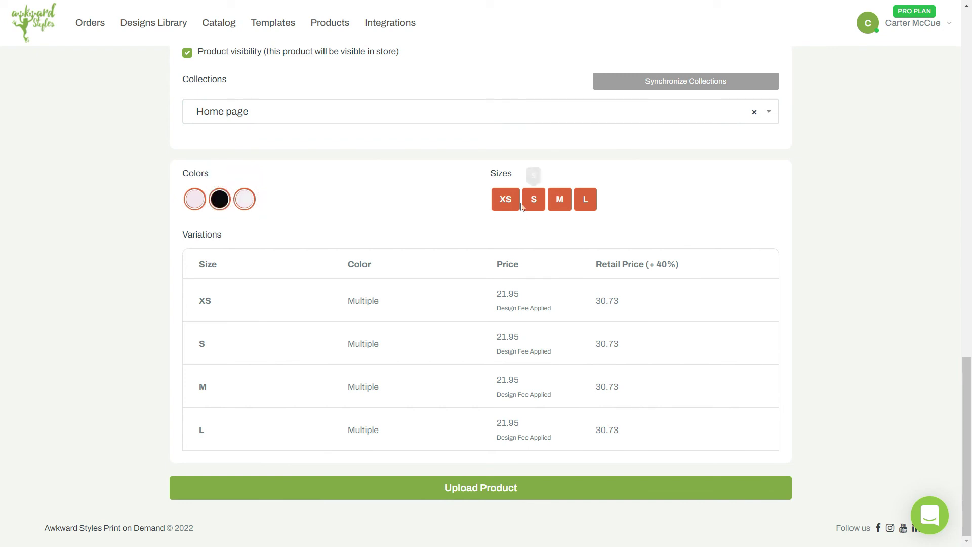
left_click(505, 197)
left_click(505, 197)
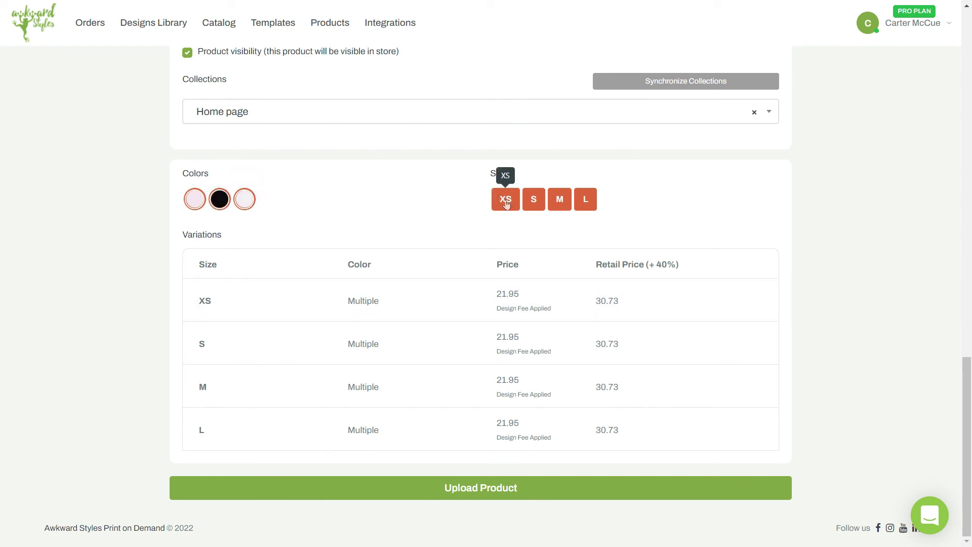
Step: Set the black XS variant's retail price to 32 and upload the product to Shopify
left_click(473, 310)
scroll(473, 310, "down", 1)
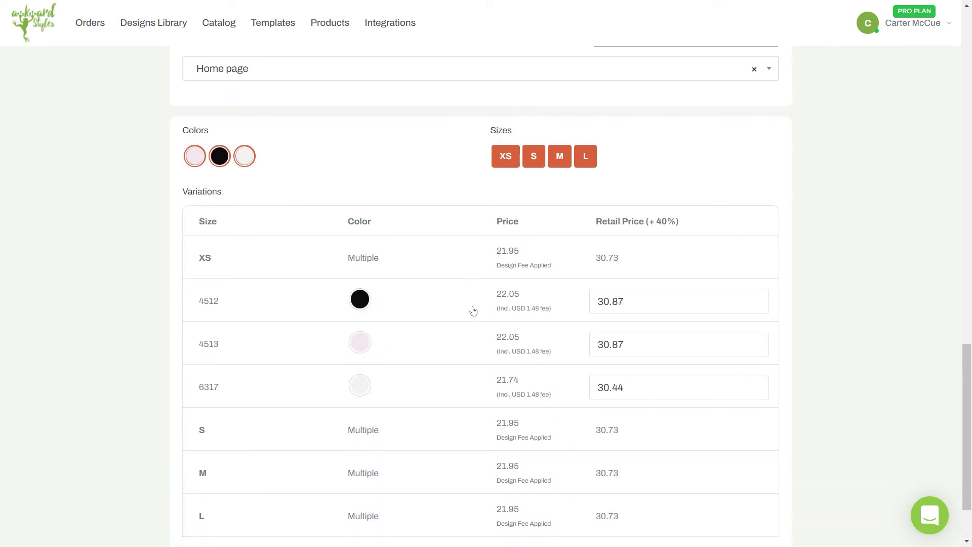
left_click(638, 301)
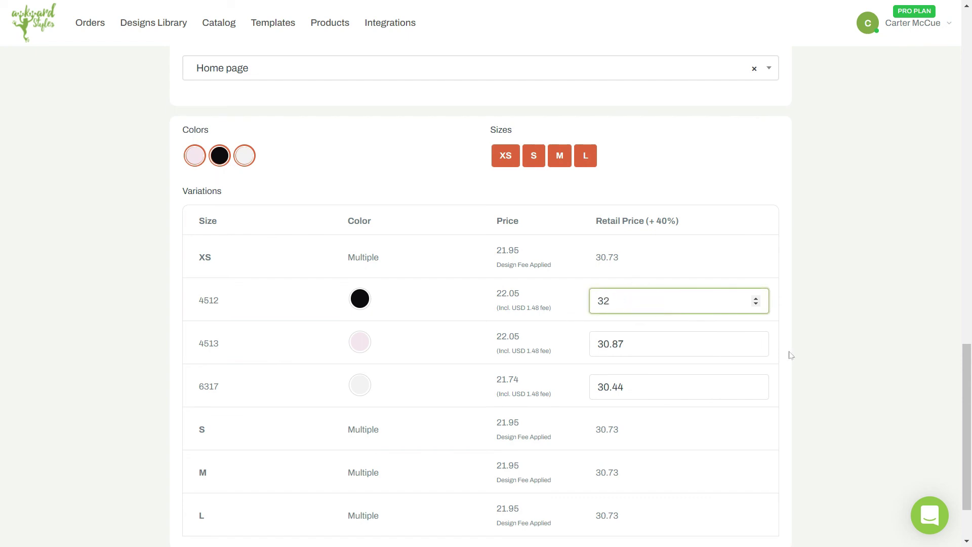
scroll(789, 355, "down", 2)
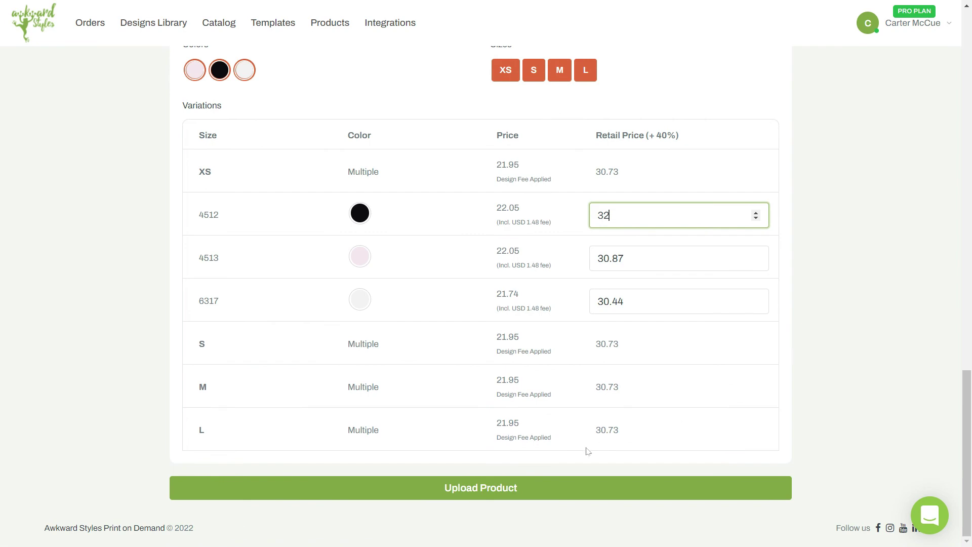
left_click(504, 490)
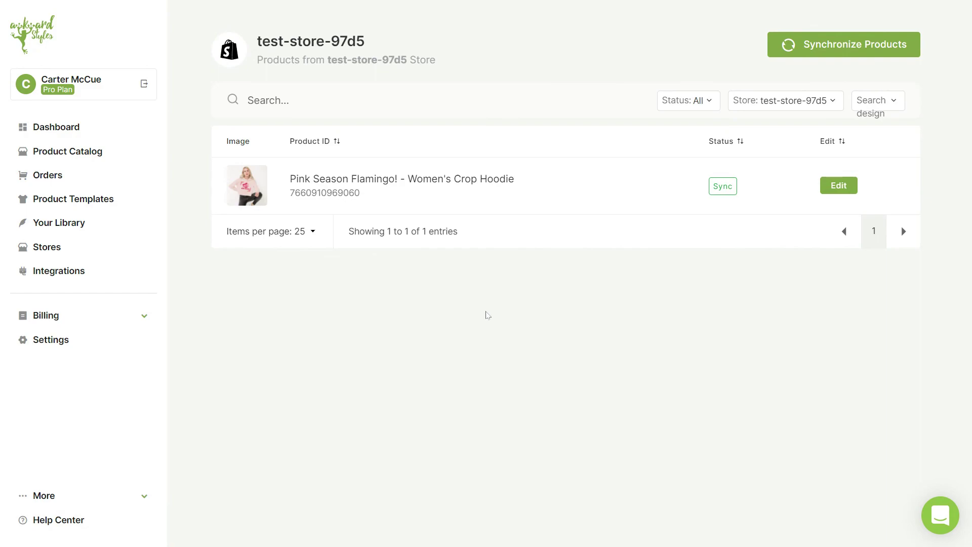
Step: Open the Pink Season Flamingo! hoodie's live storefront page from the store product list
left_click(253, 185)
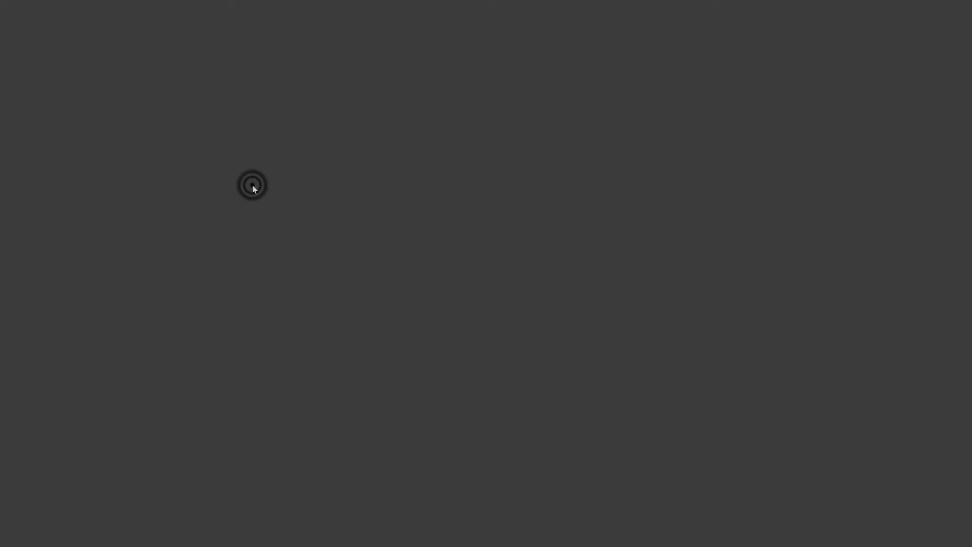